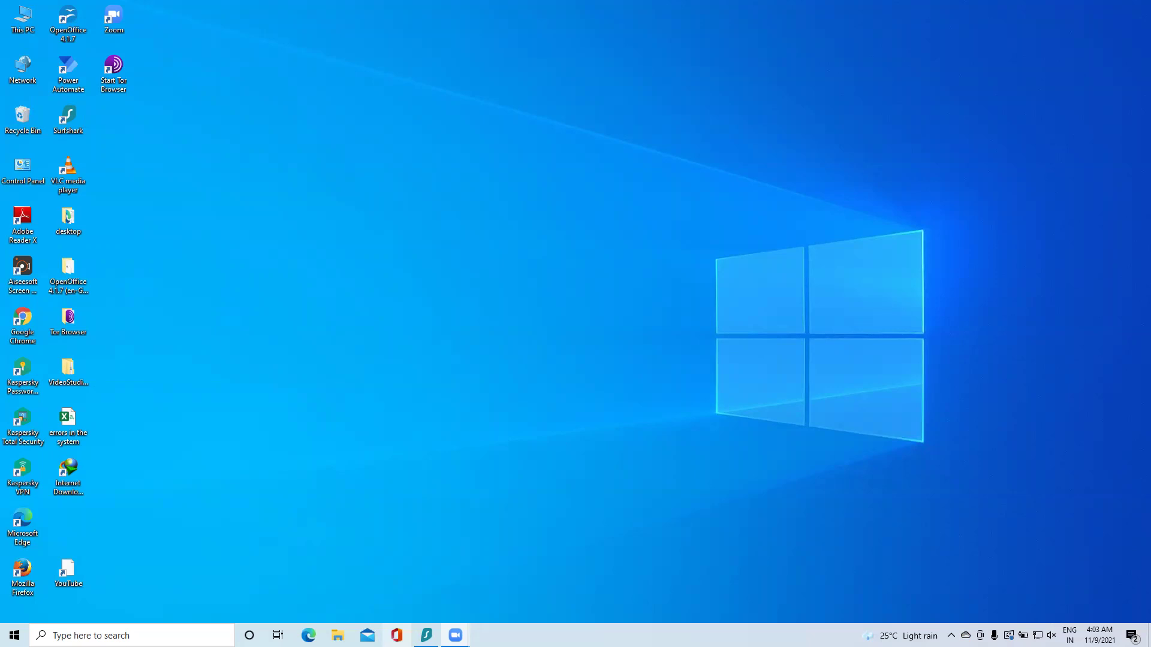
Step: Launch Forms from the Office app's All Apps list and start a new blank form
left_click(397, 635)
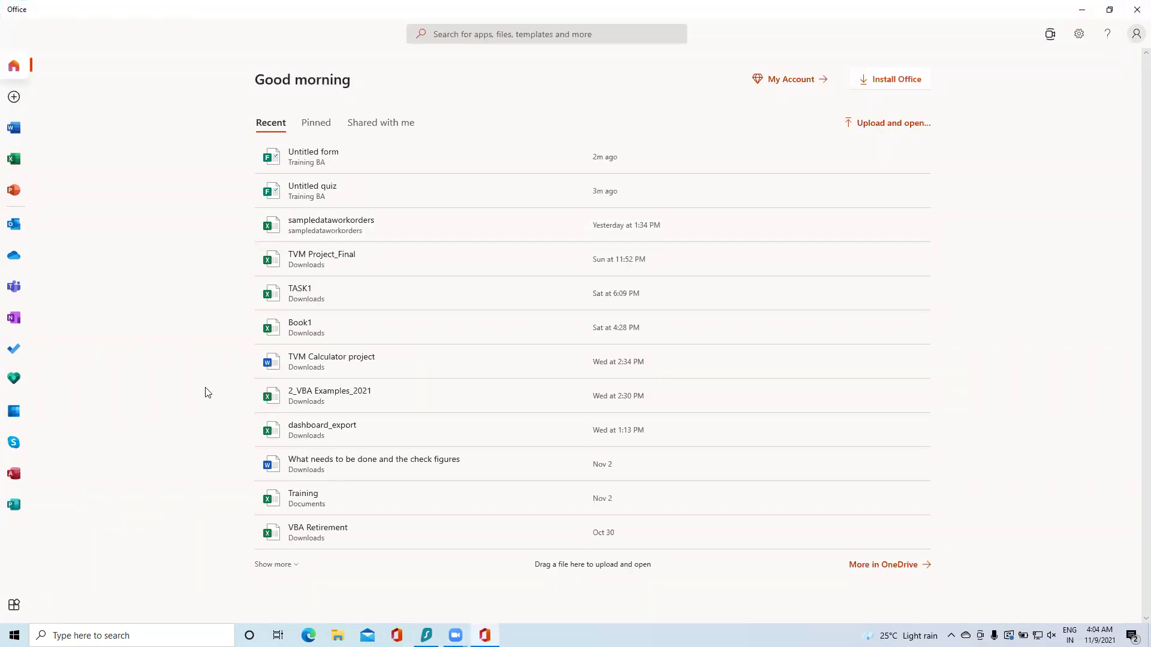
left_click(12, 605)
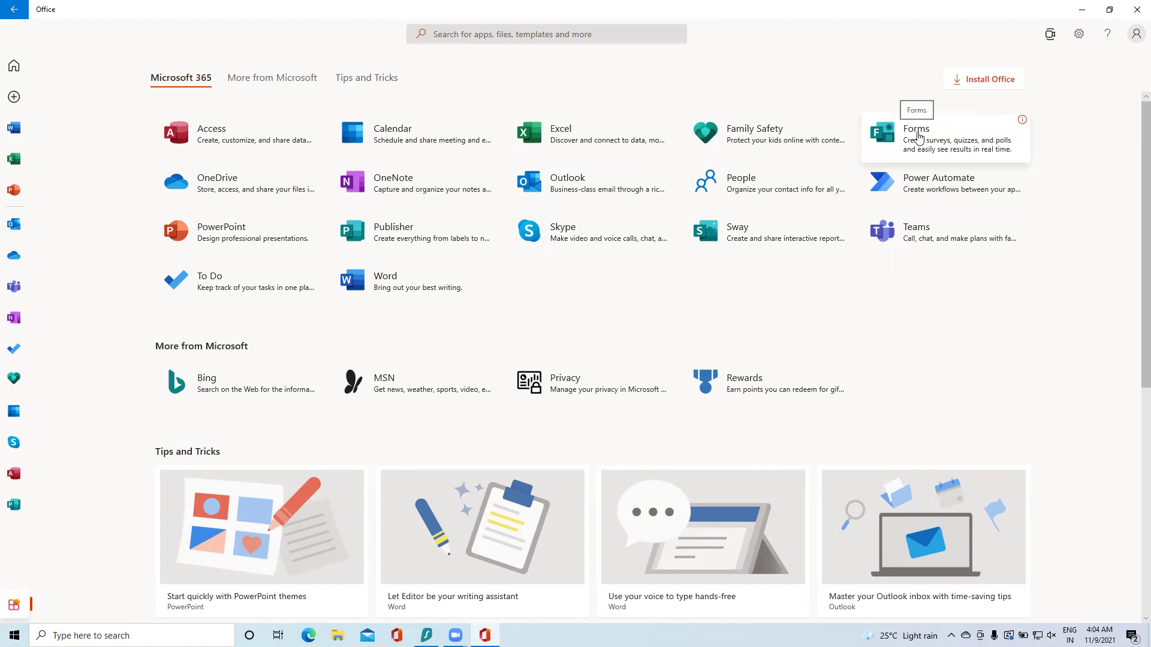
left_click(919, 136)
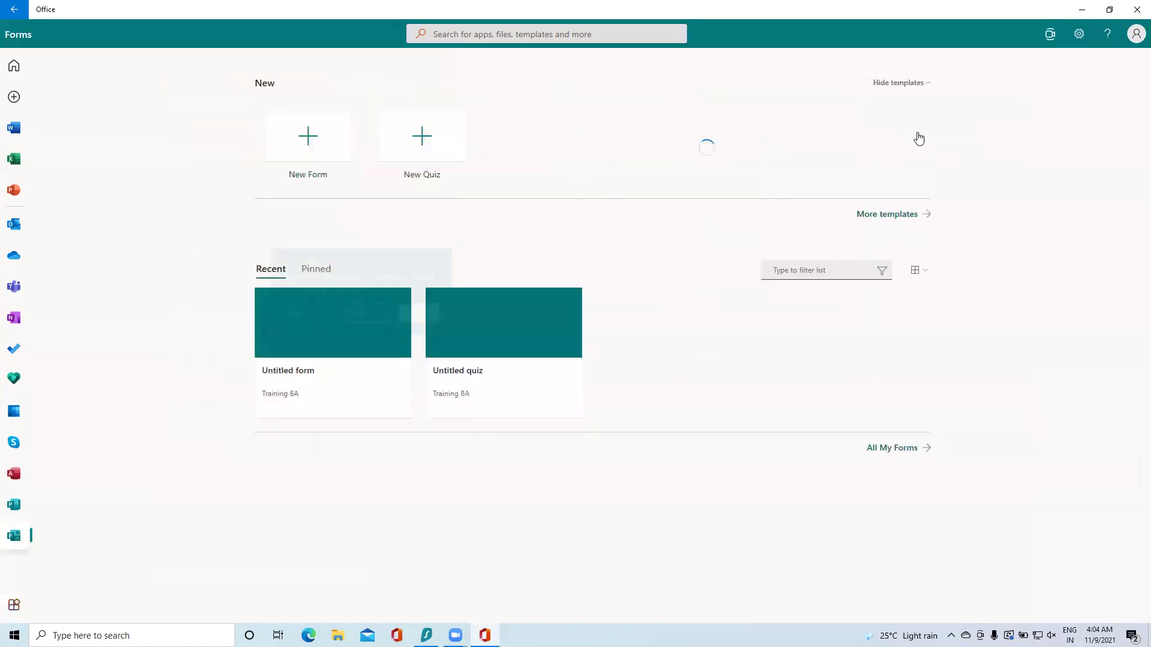
left_click(443, 260)
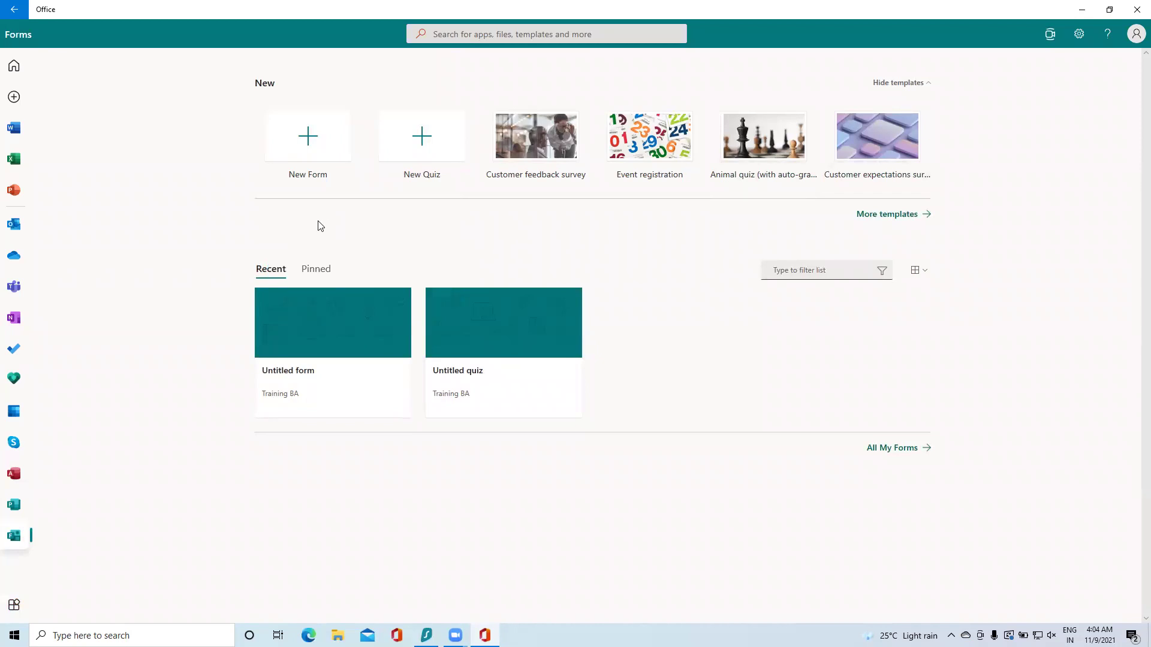
left_click(313, 145)
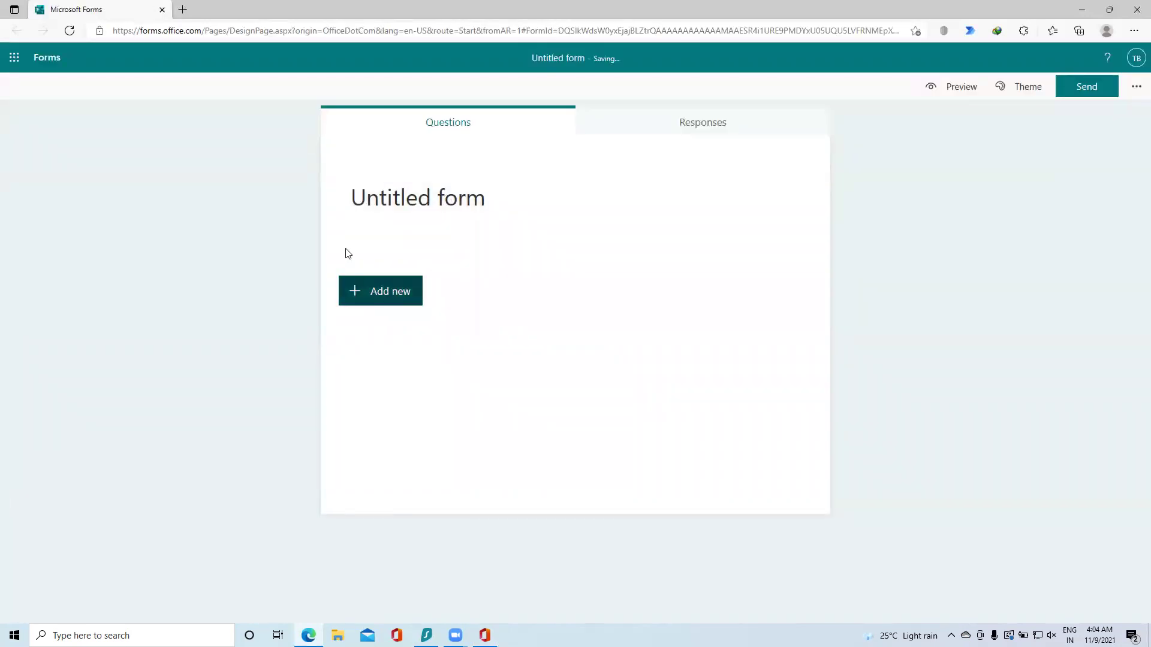
Step: Title the form 'New Survey for Internet Access'
left_click(442, 206)
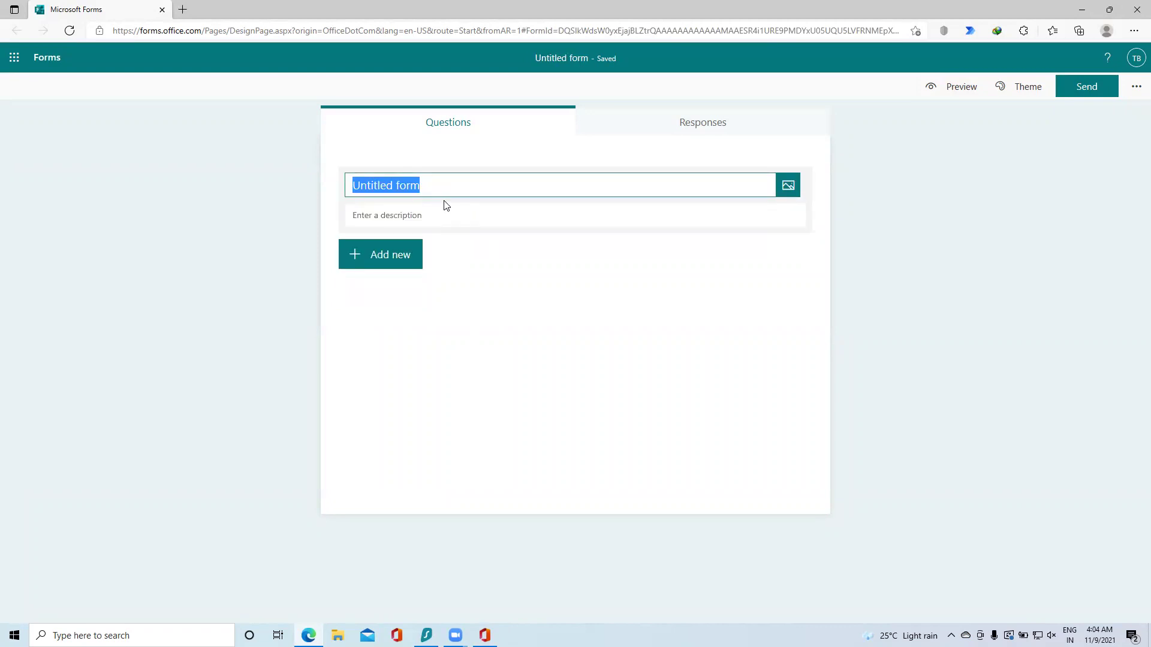
type("N")
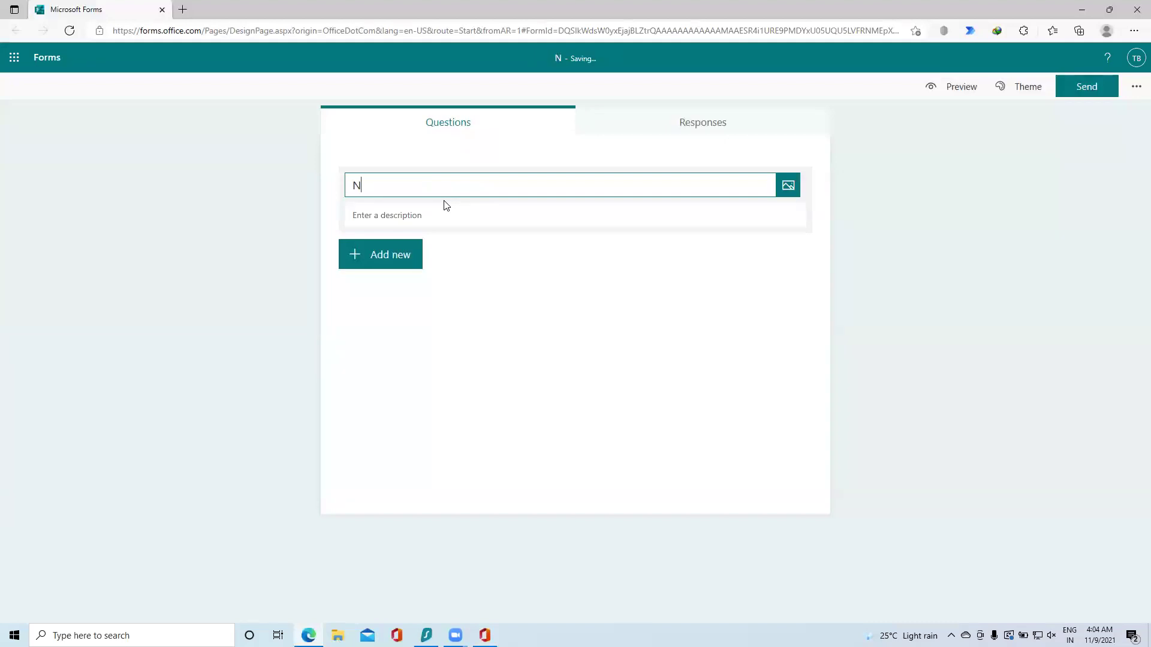
type("ew SUrvey")
key("BackSpace")
key("BackSpace")
key("BackSpace")
key("BackSpace")
key("BackSpace")
type("urvey for ")
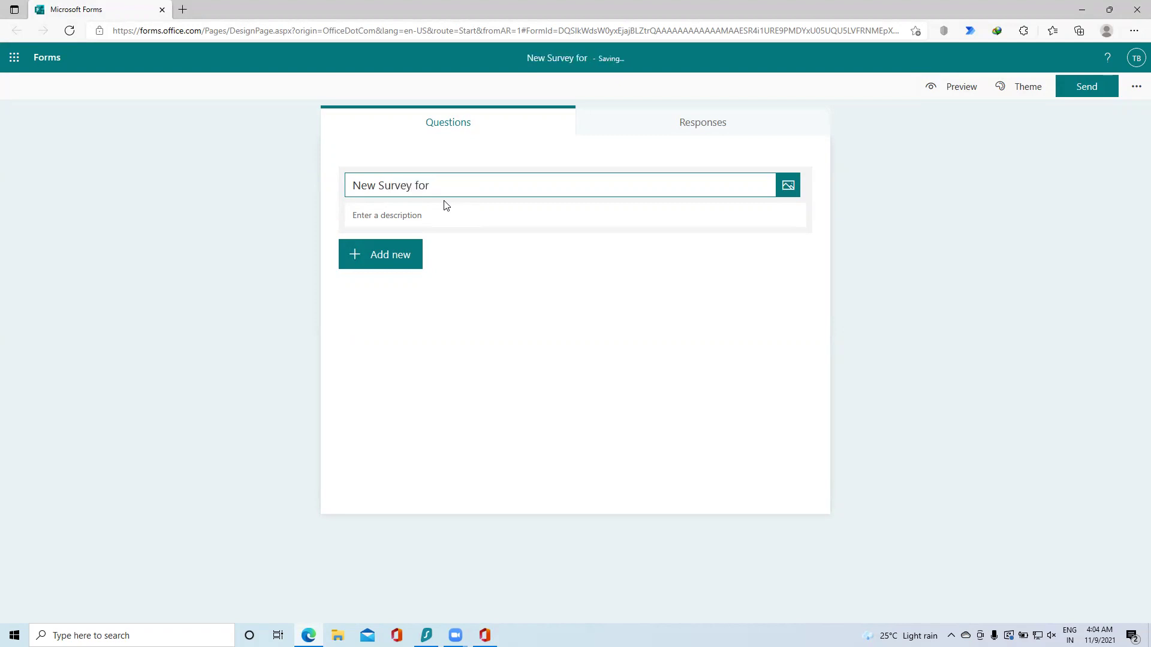
type("INternet")
key("BackSpace")
key("BackSpace")
key("BackSpace")
key("BackSpace")
key("BackSpace")
key("BackSpace")
key("BackSpace")
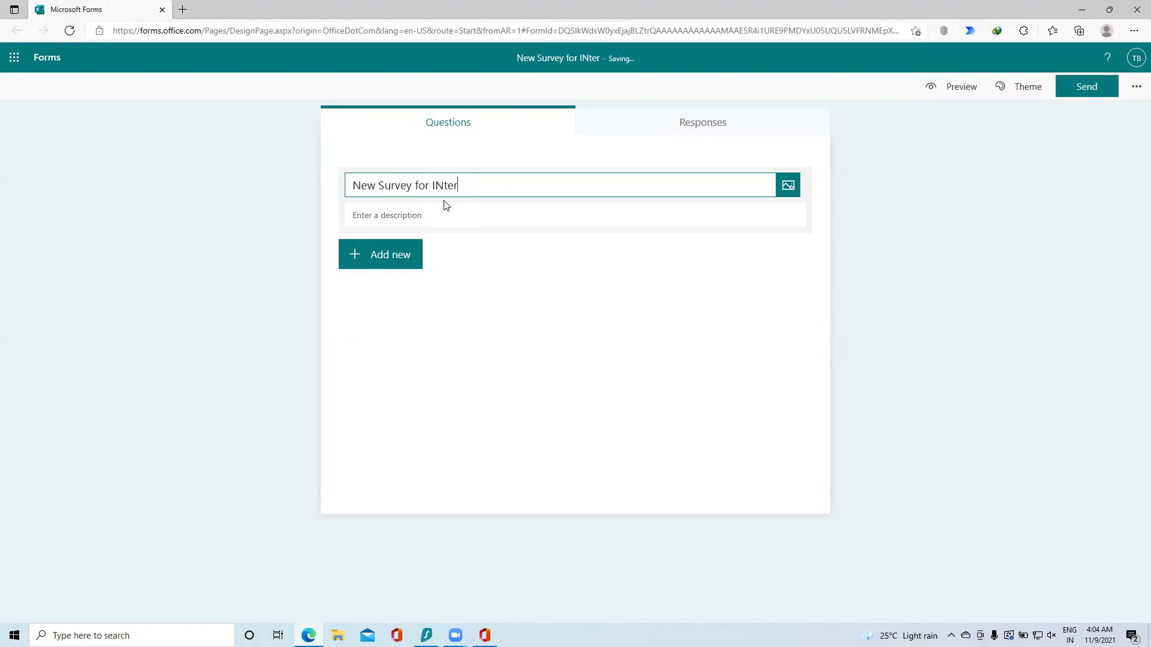
type("nternet Access")
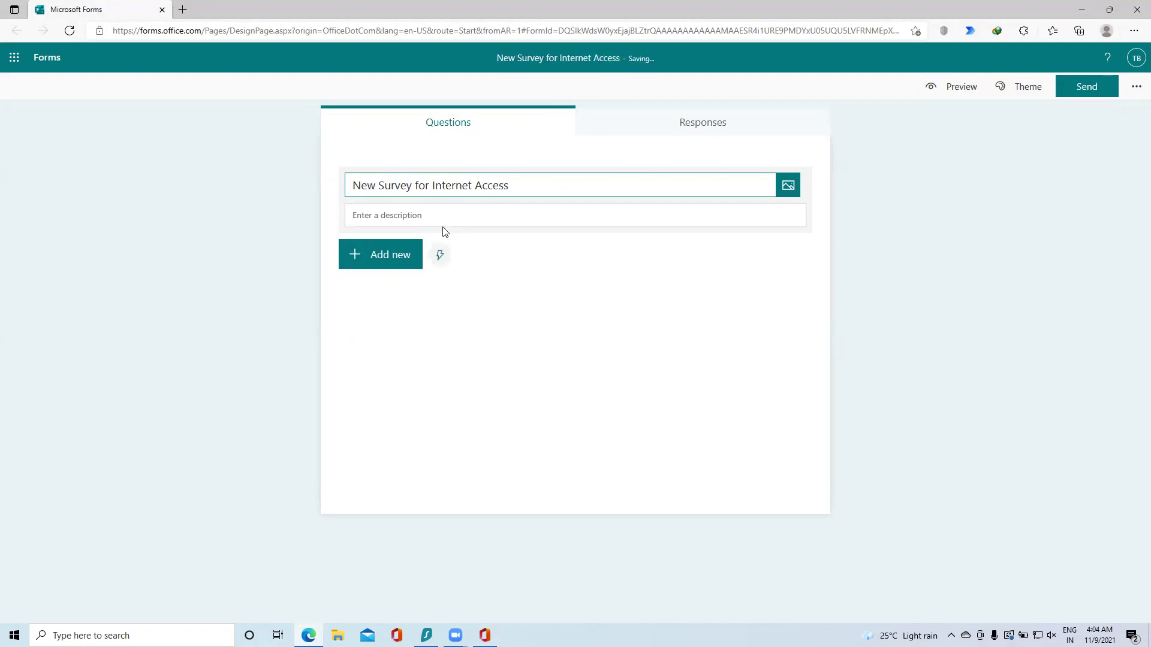
Step: Add the description 'This survey is to check the internet connections'
left_click(458, 216)
type("This su")
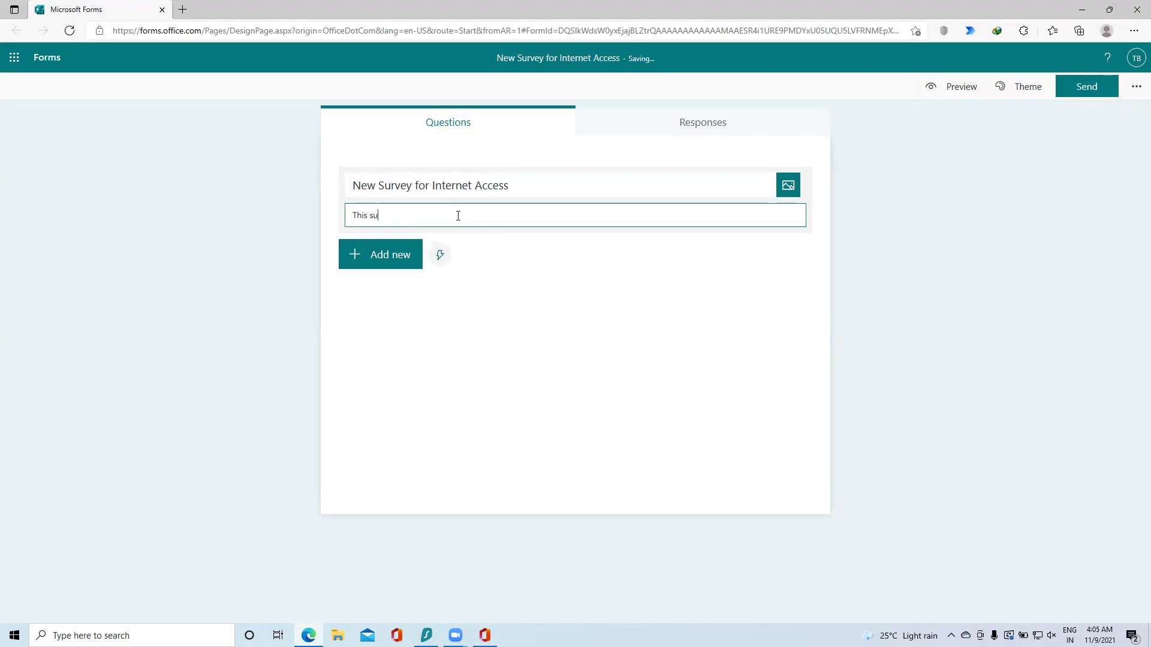
type("rvey is to check the ")
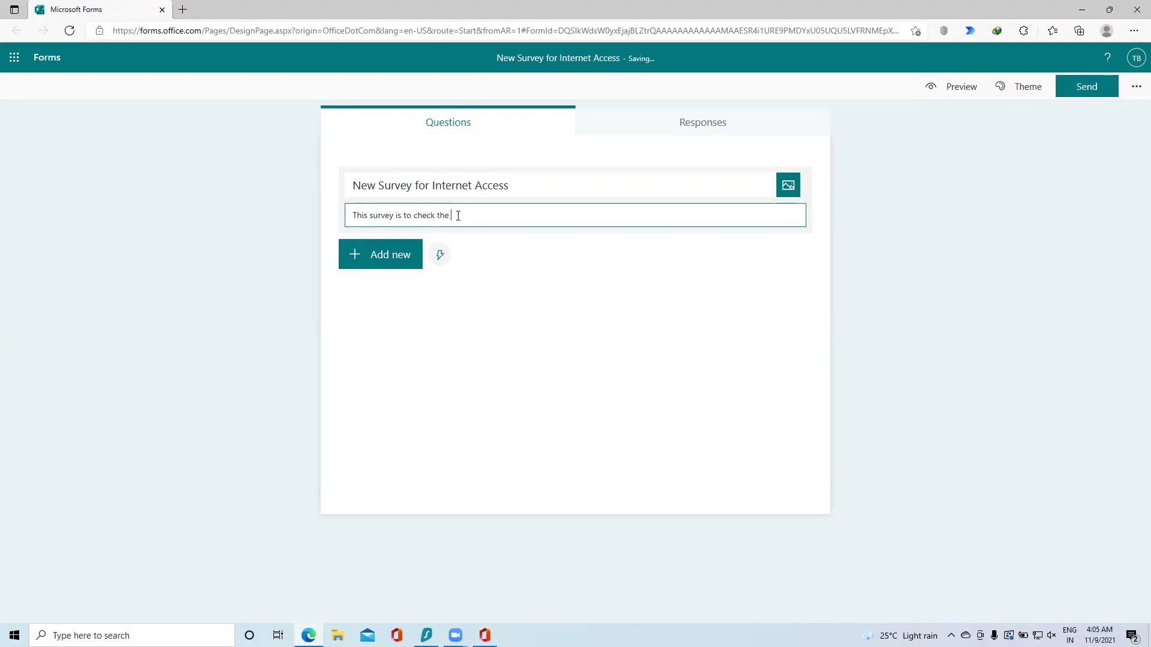
type("internet connections")
left_click(419, 344)
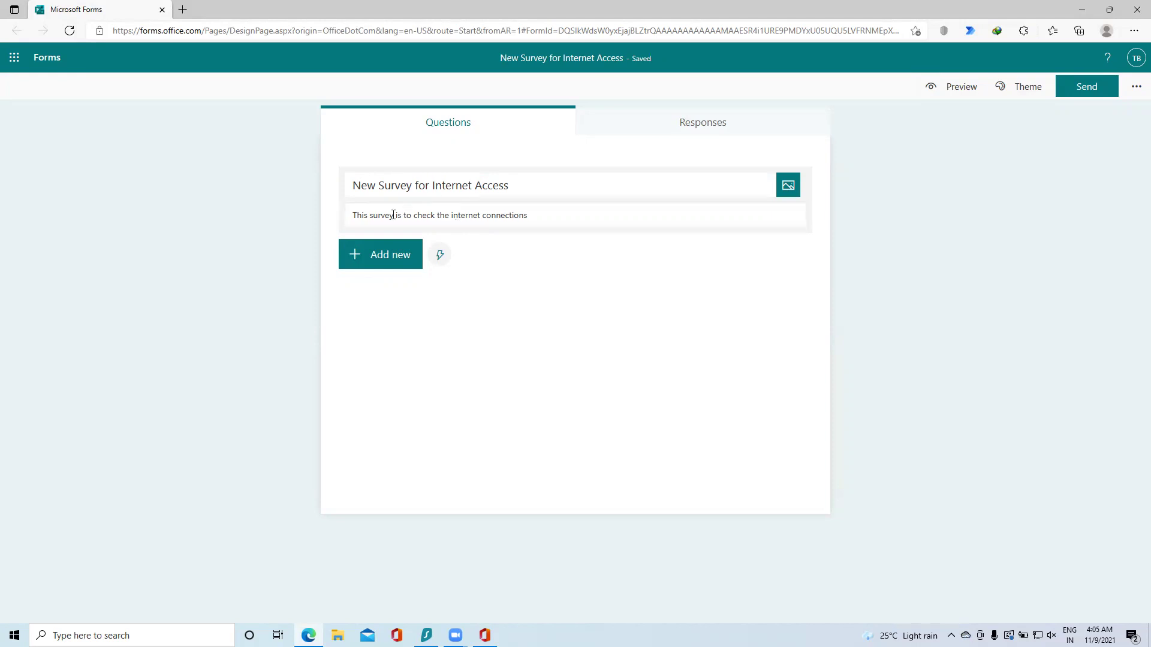
left_click(393, 267)
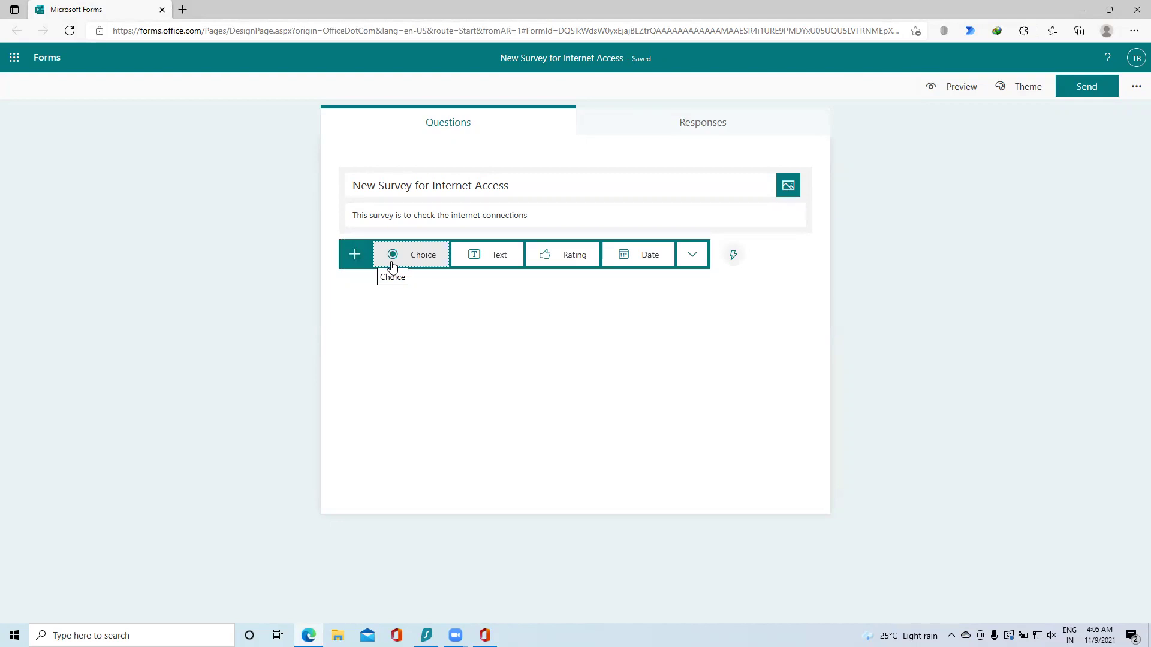
Step: Add choice question 'Do you have internet access?' with Yes and No options
left_click(697, 261)
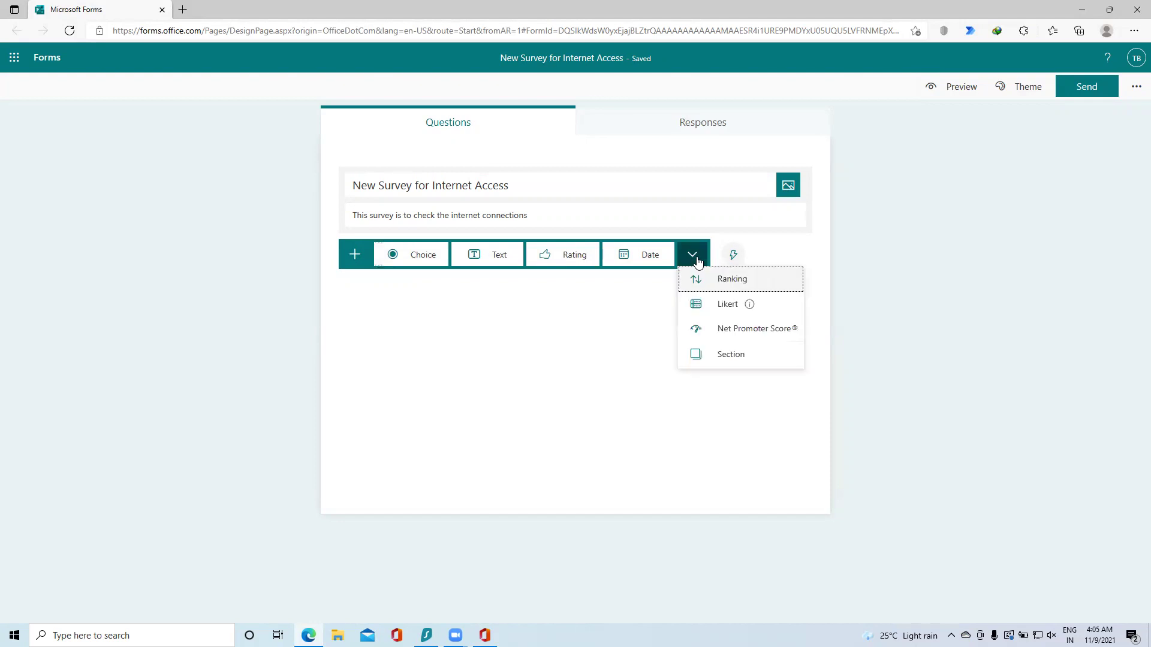
mouse_move(720, 315)
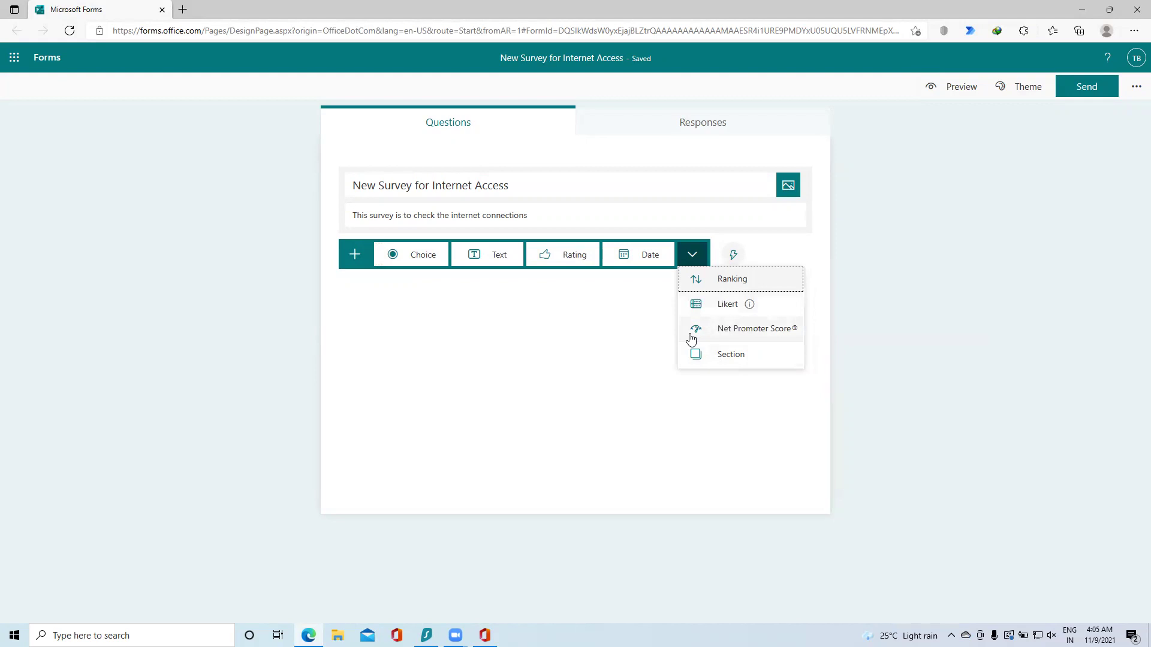
left_click(406, 264)
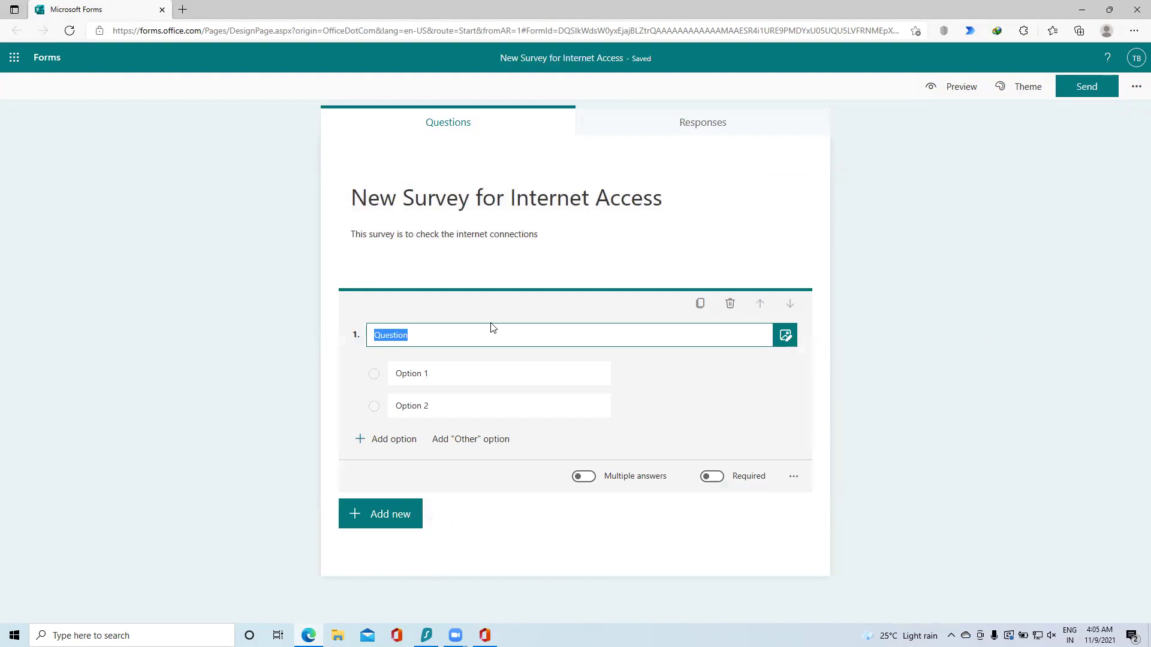
type("DO")
type("o ")
type("you ")
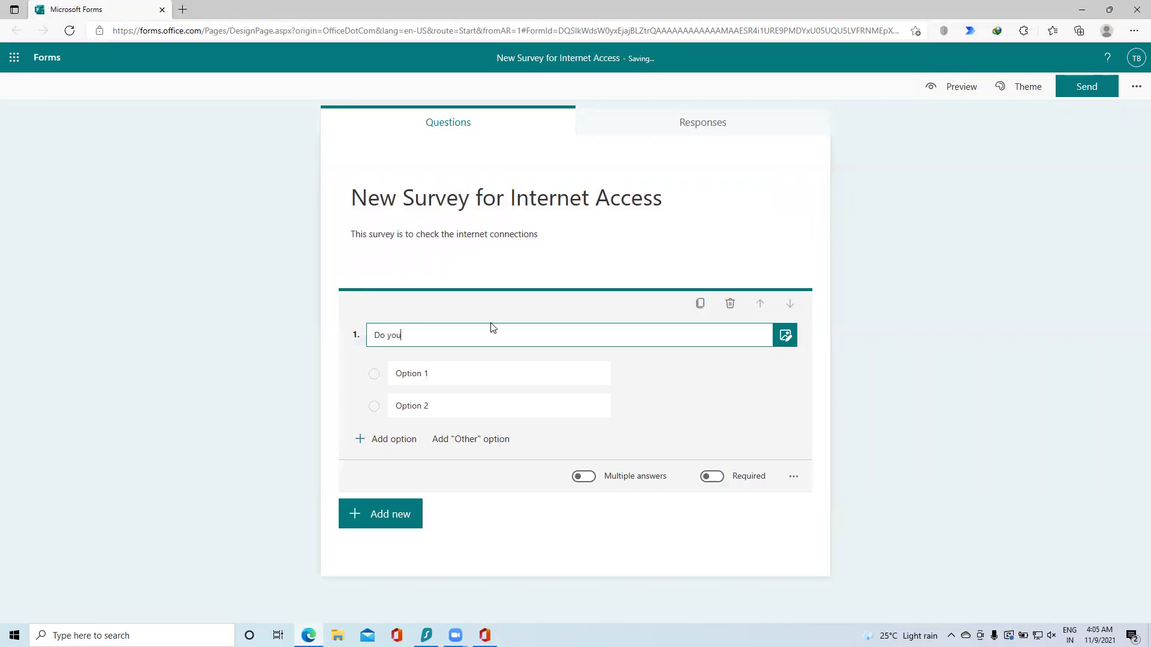
type("have")
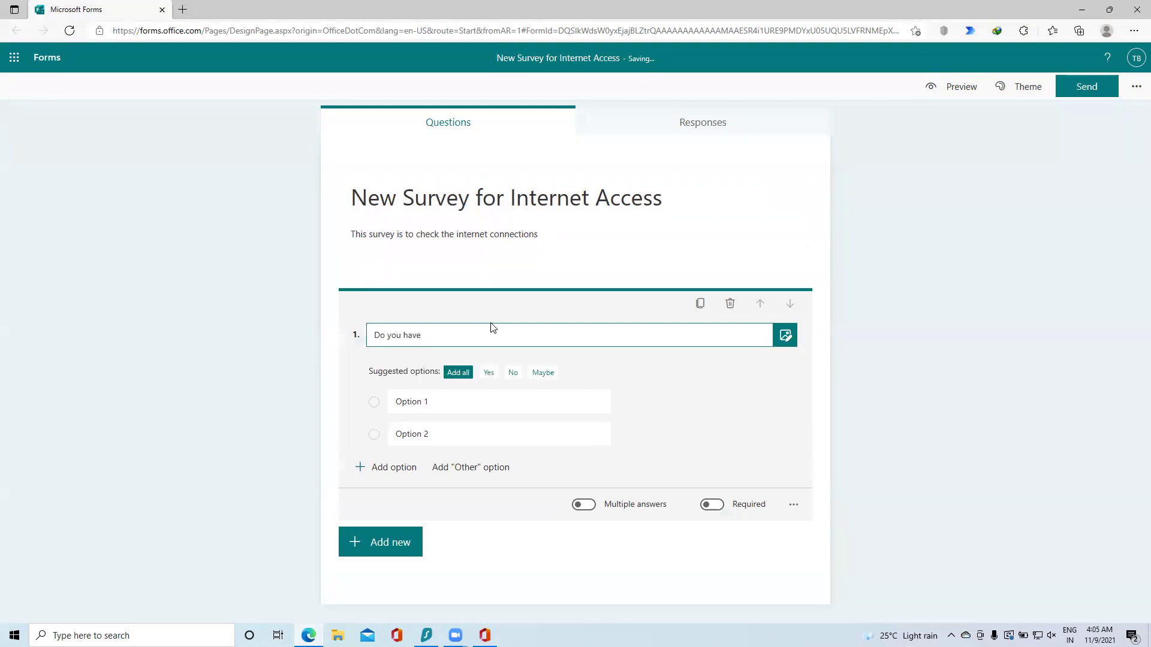
type(" internet access?")
left_click(489, 375)
left_click(492, 375)
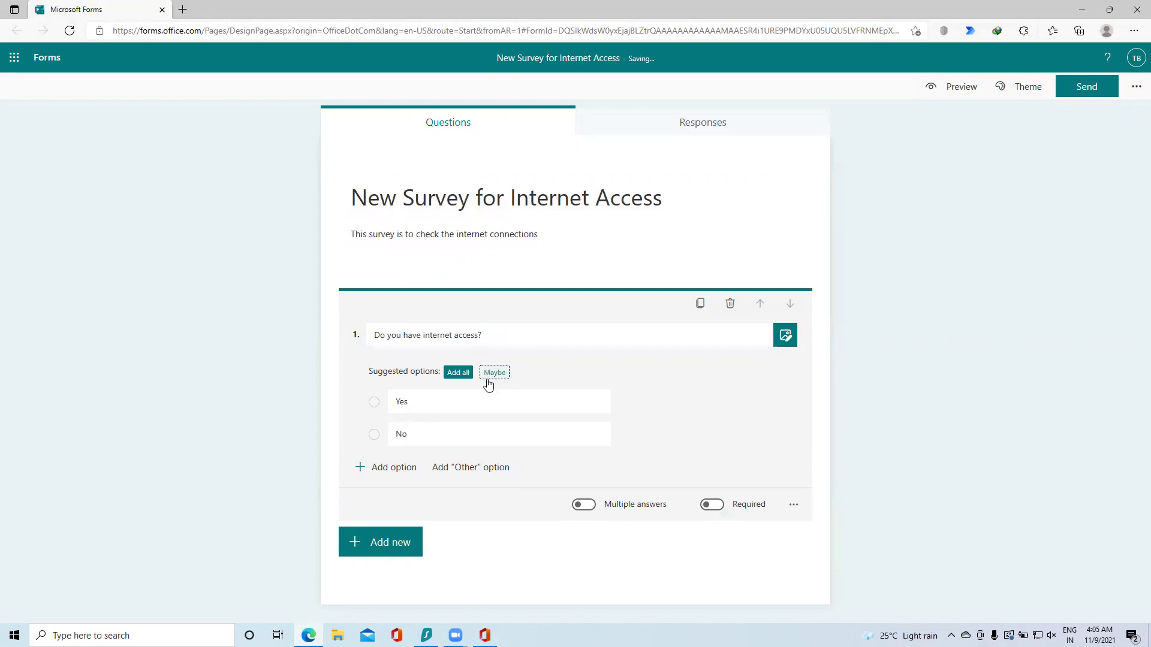
Step: Make question 1 required, leaving multiple answers off
left_click(712, 507)
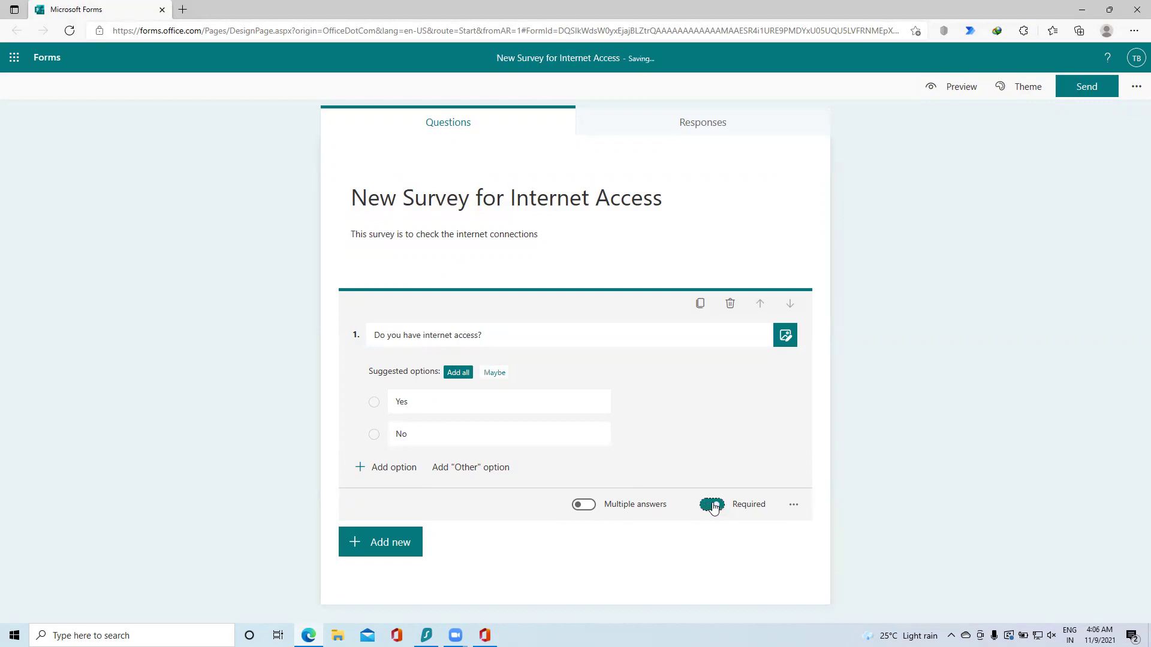
left_click(588, 507)
left_click(588, 506)
left_click(587, 507)
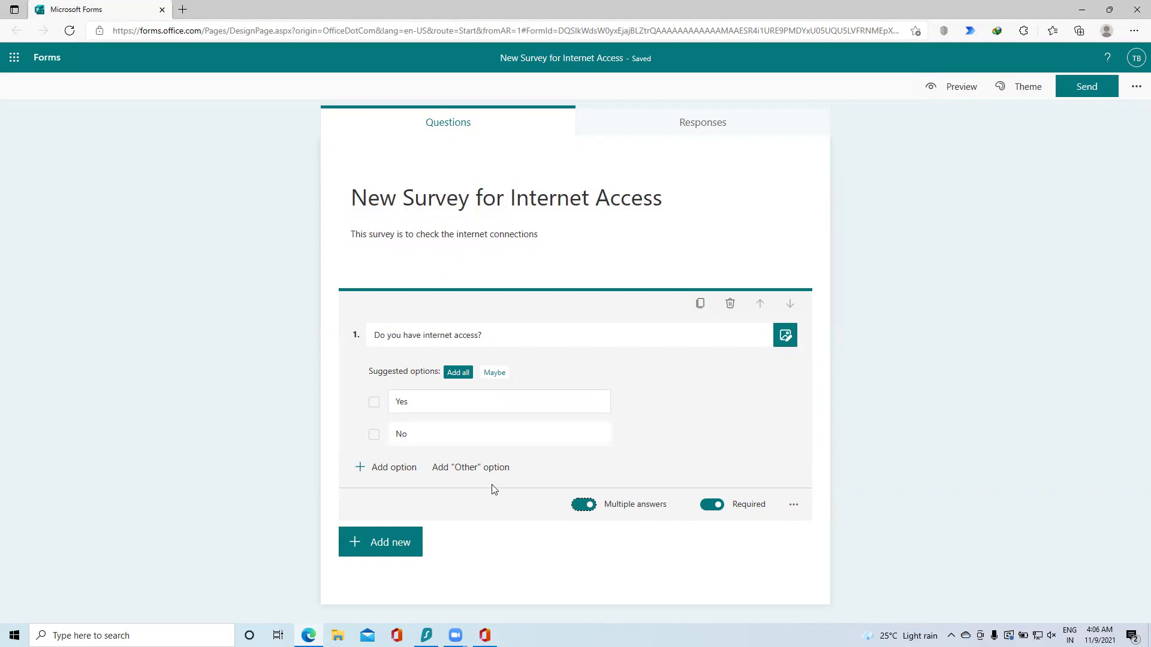
left_click(579, 505)
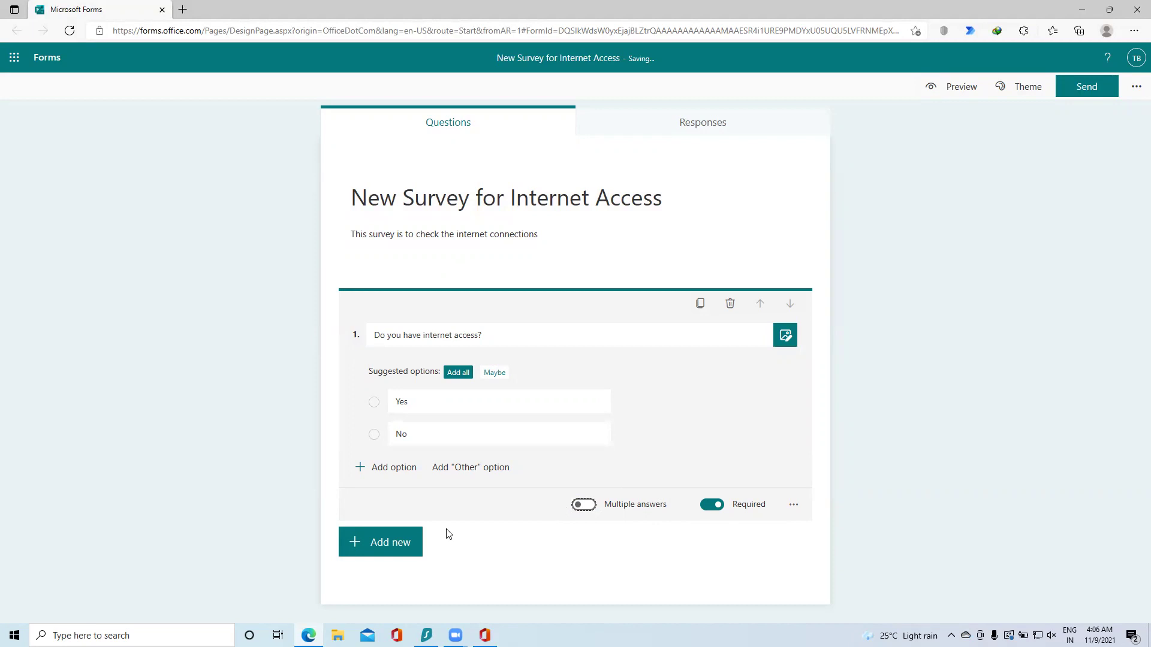
left_click(399, 548)
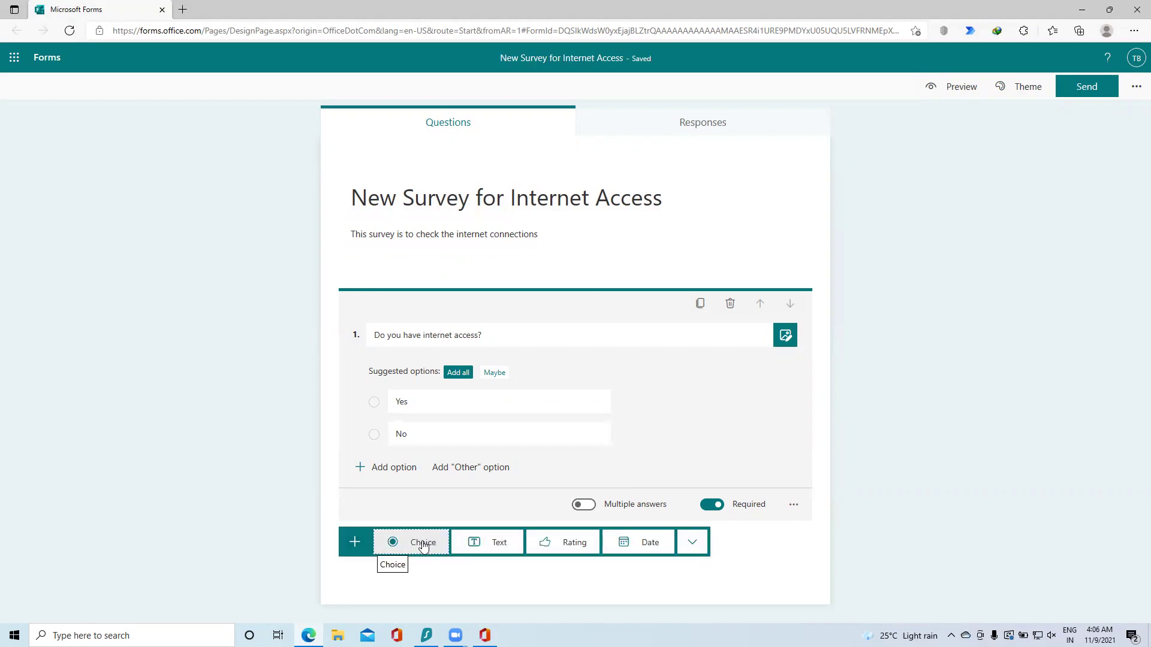
Step: Add choice question 2, 'If Yes, please select the speed range?'
left_click(423, 544)
type("If Ye")
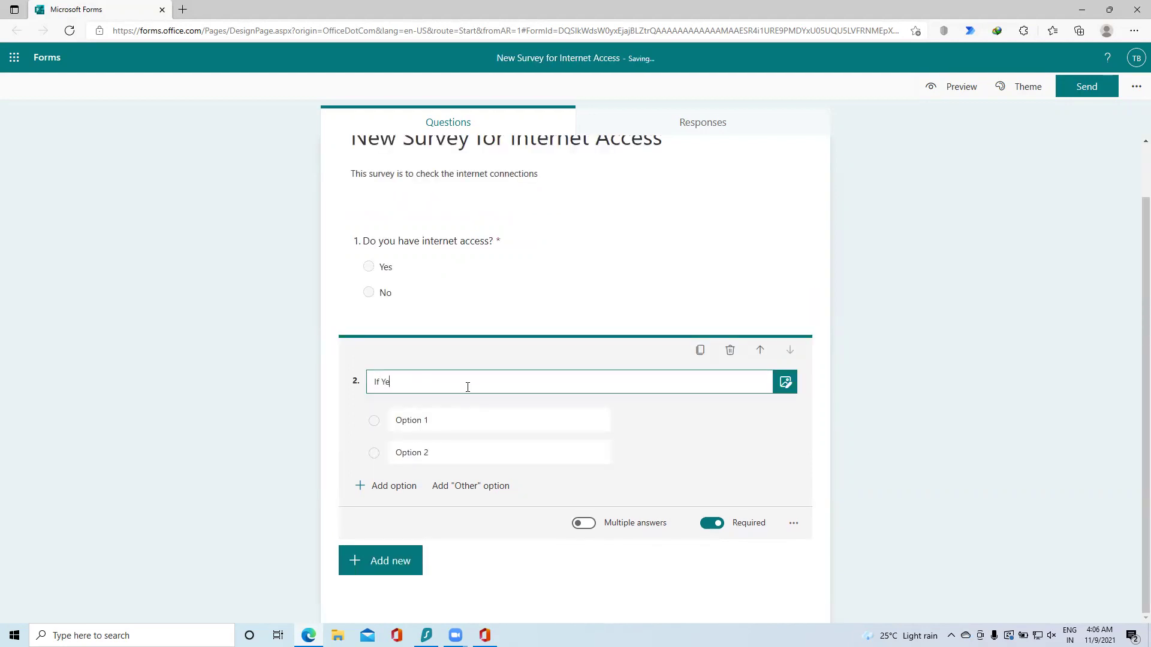
type("s, please select the speed range")
Step: Label question 2's options 'morethan 100 Mb' and 'Lessthan 100 Mb'
left_click(459, 419)
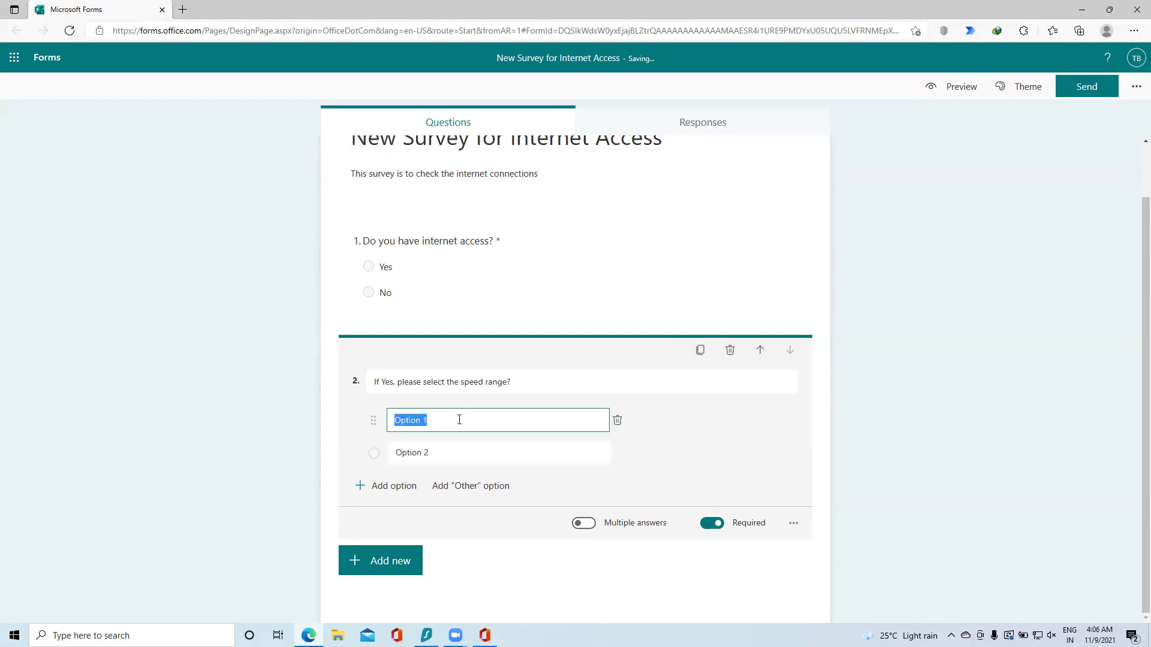
type("morethan 100 Mb")
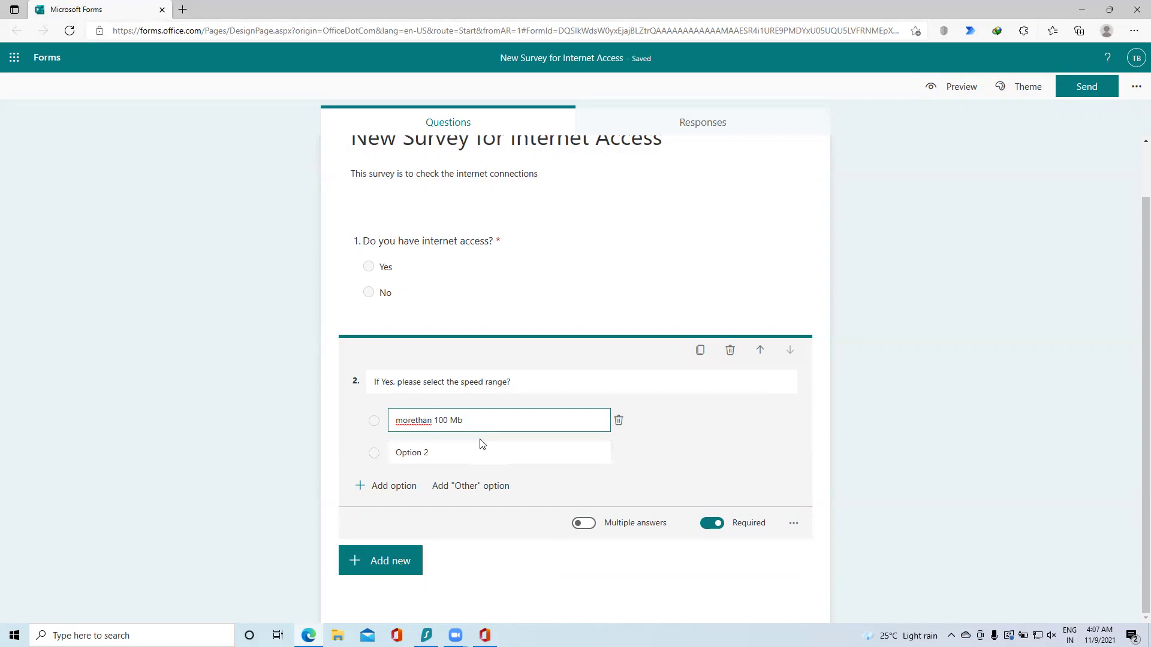
left_click(481, 456)
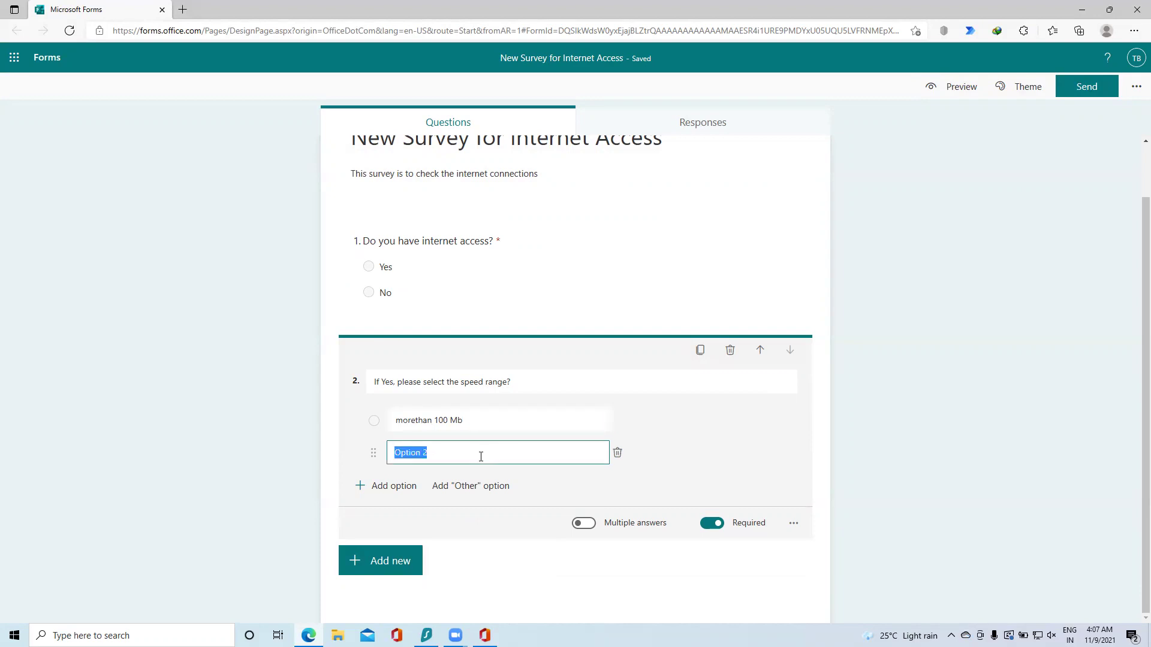
type("Lessrhan 100 MB")
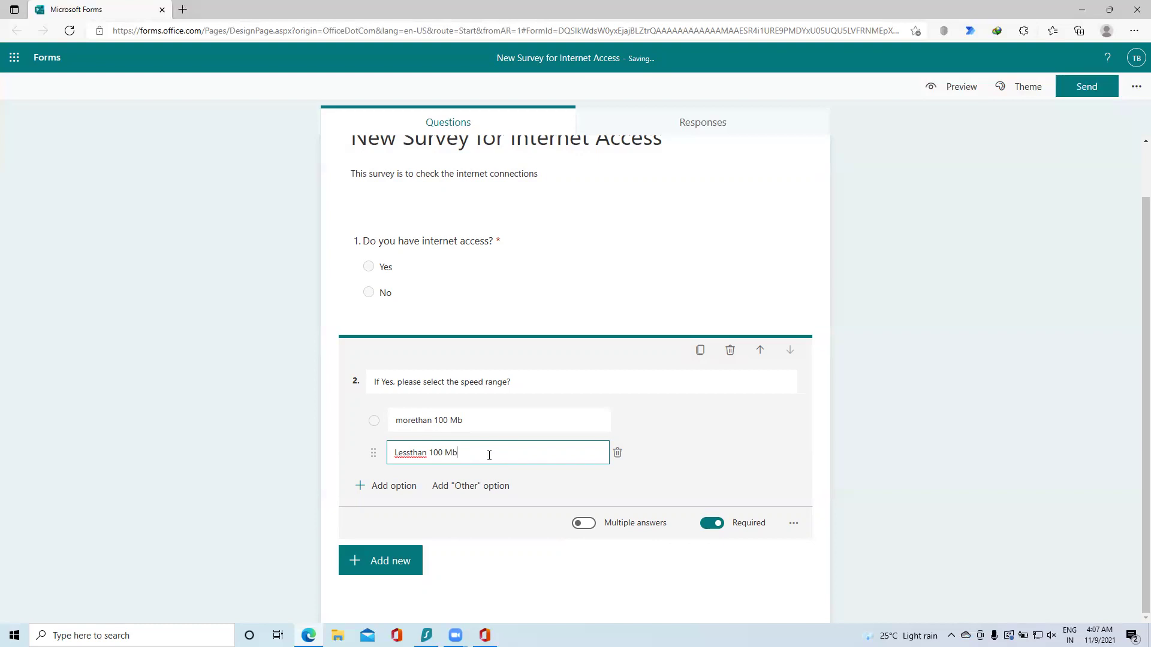
left_click(467, 531)
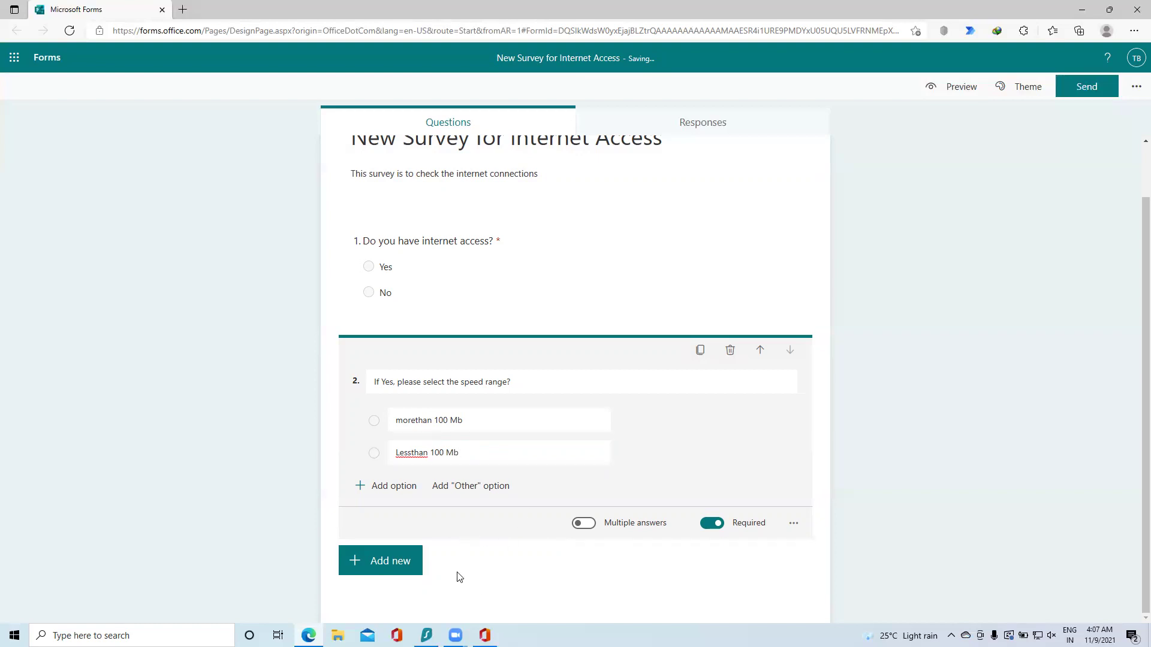
Step: Add short-text question 3, 'Kindly enter the name?'
left_click(388, 563)
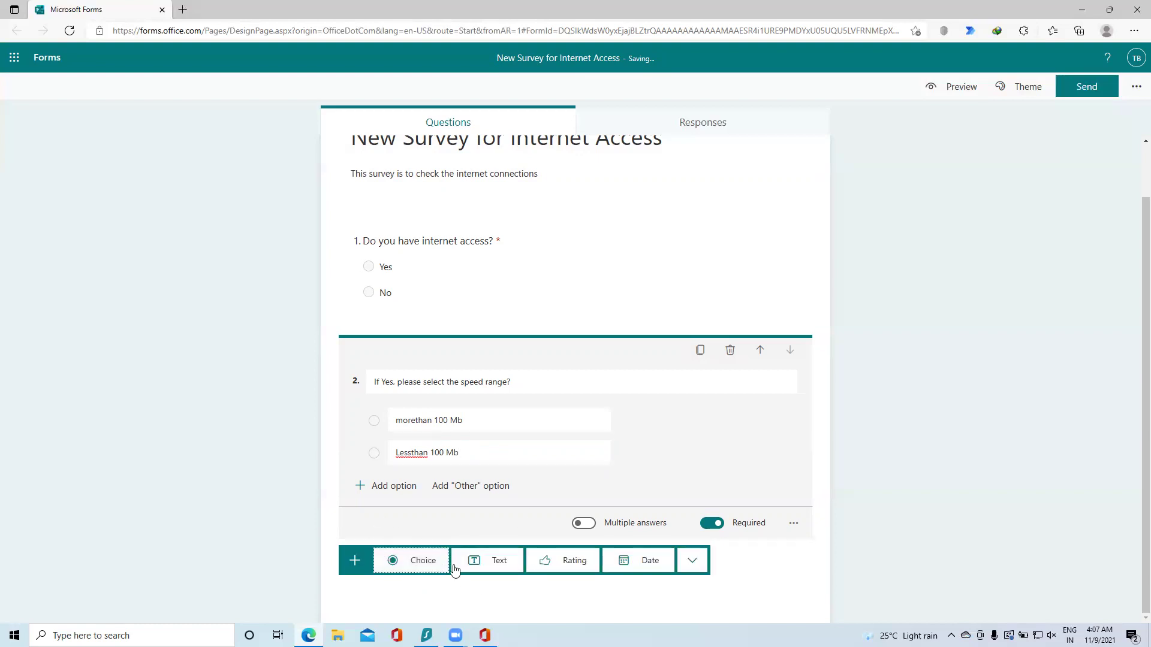
left_click(495, 566)
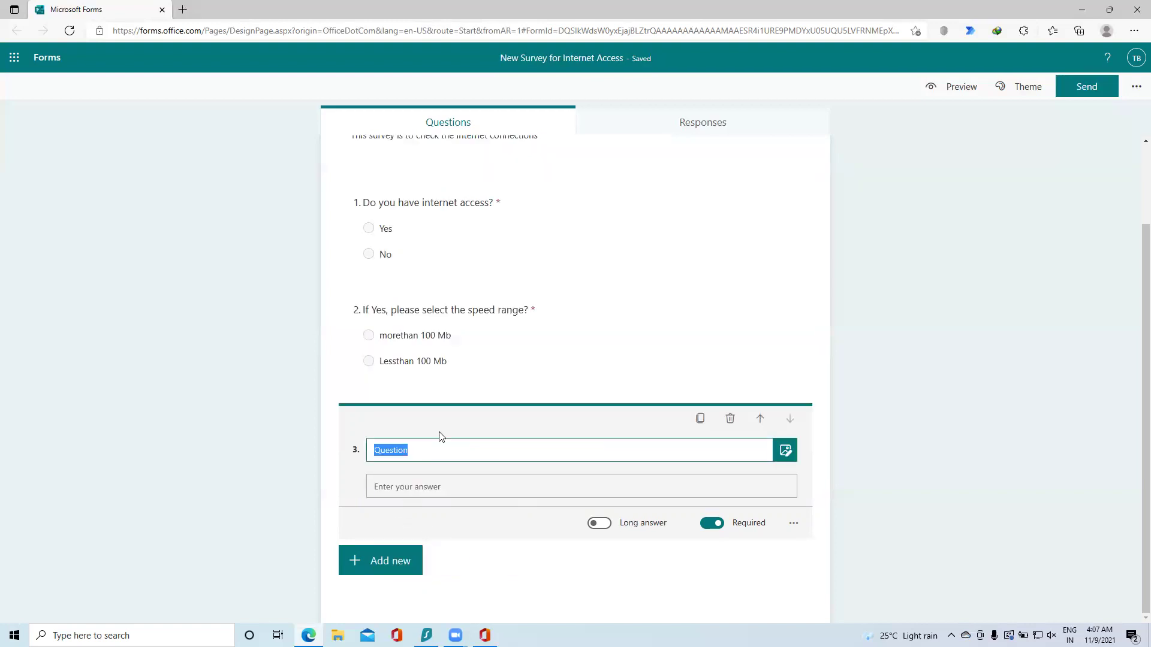
type("Kin")
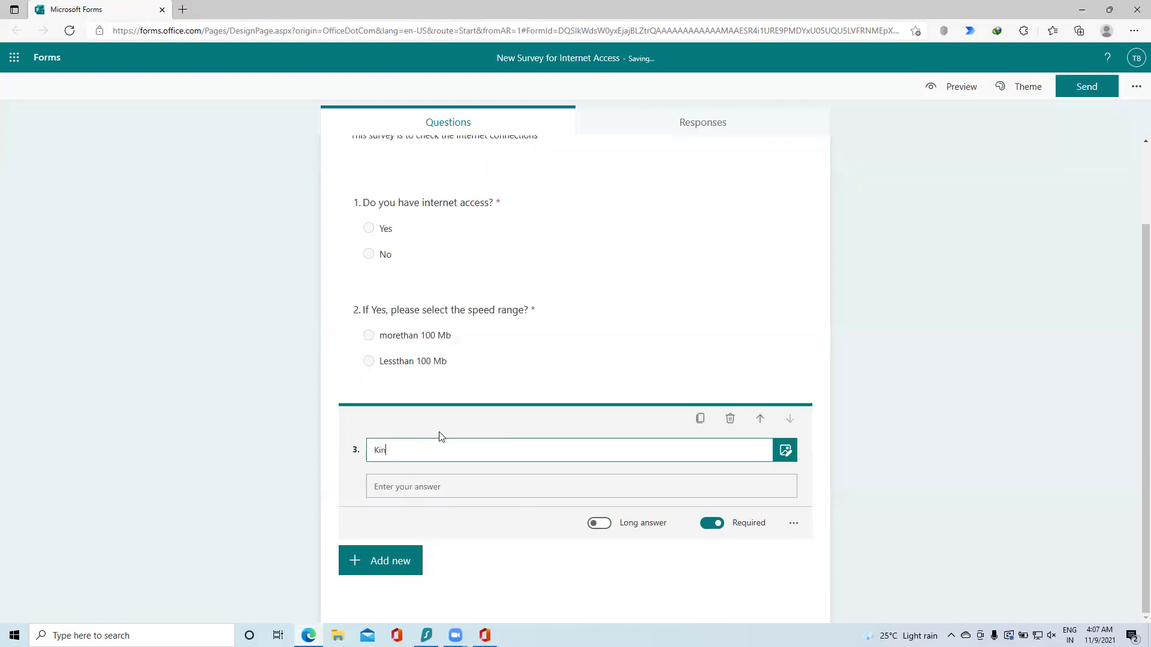
type("dyly enter the name")
left_click(607, 526)
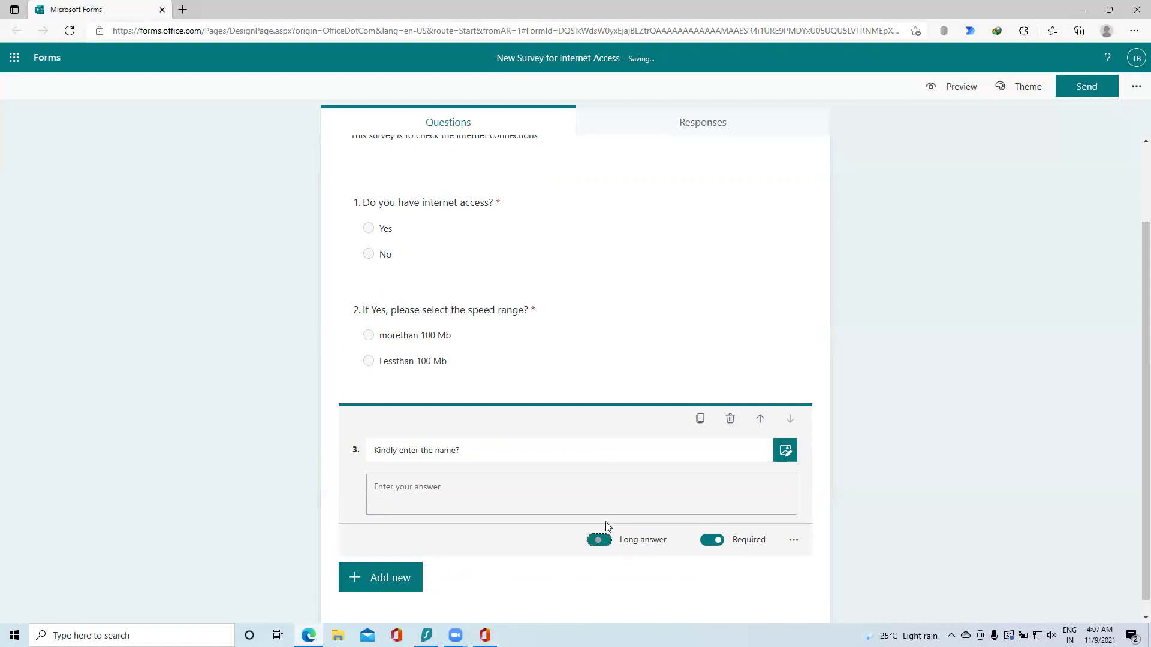
key("space")
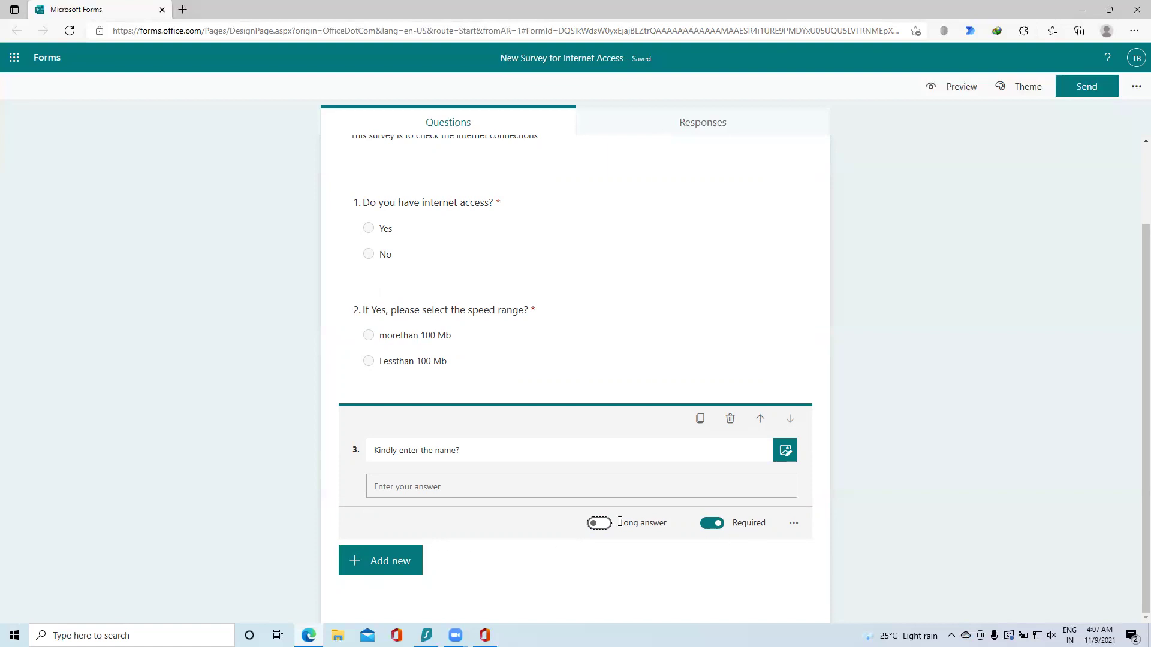
Step: Add text question 4, 'Please enter the contact number?'
left_click(381, 561)
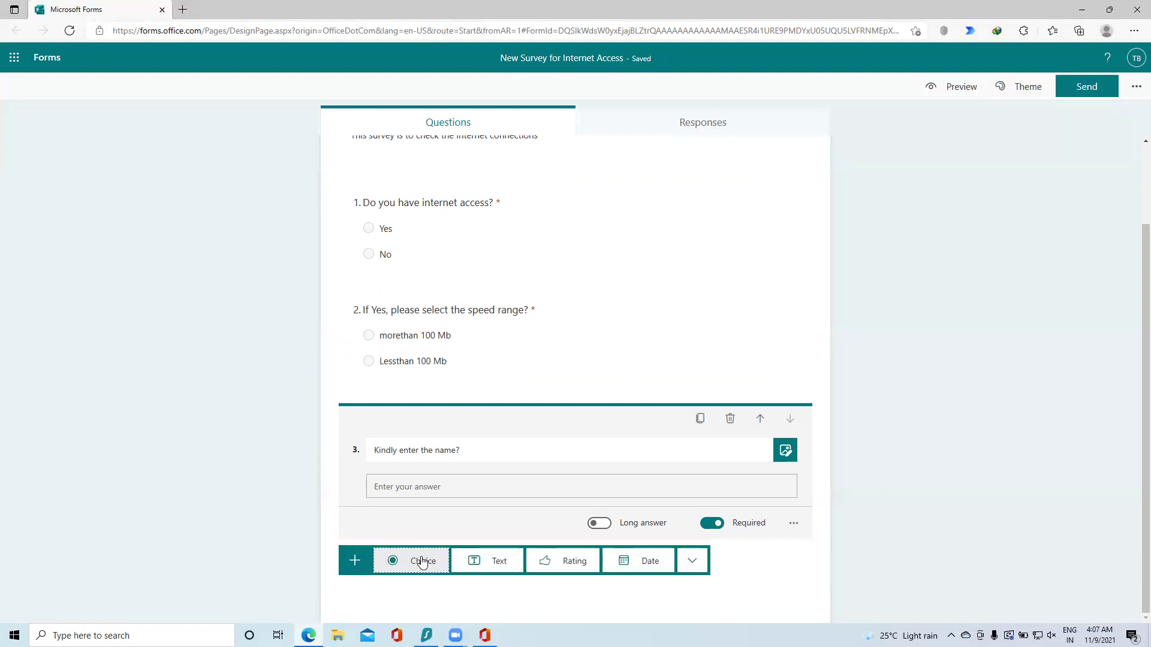
left_click(491, 561)
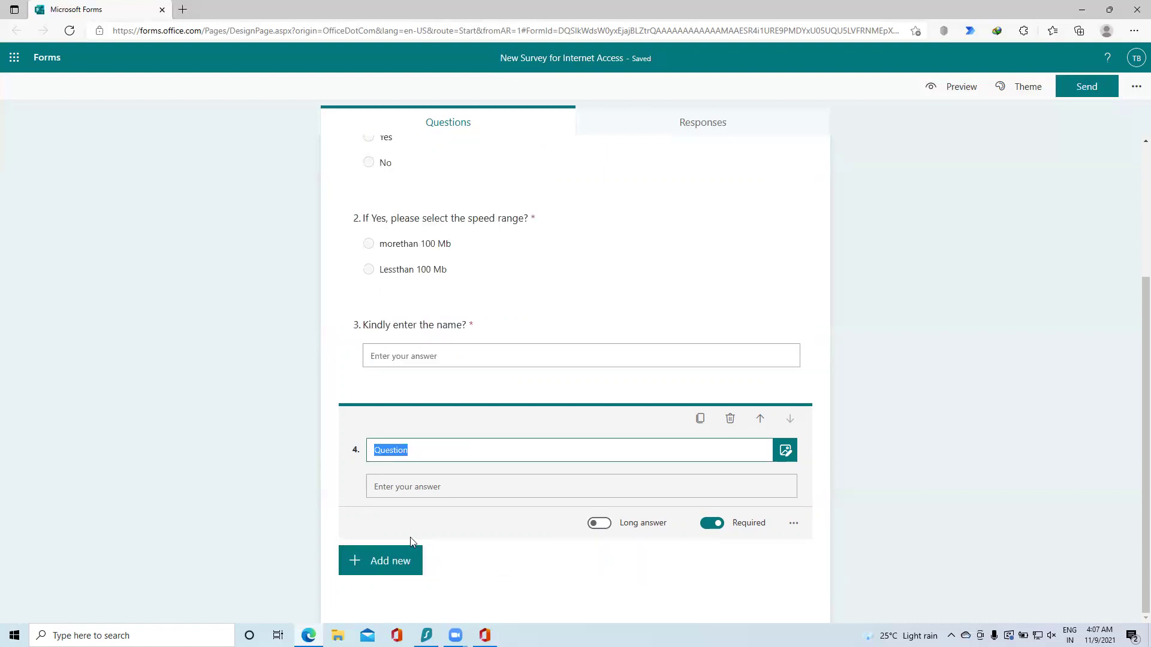
type("Pl")
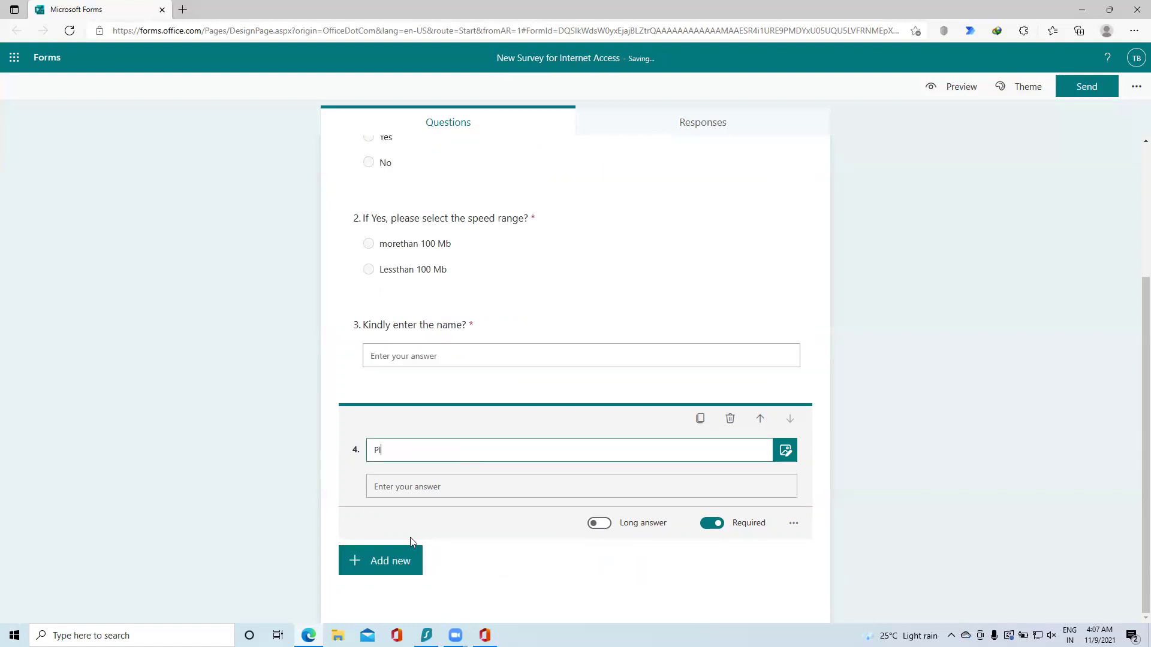
type("ease enter the contact number?")
left_click(501, 491)
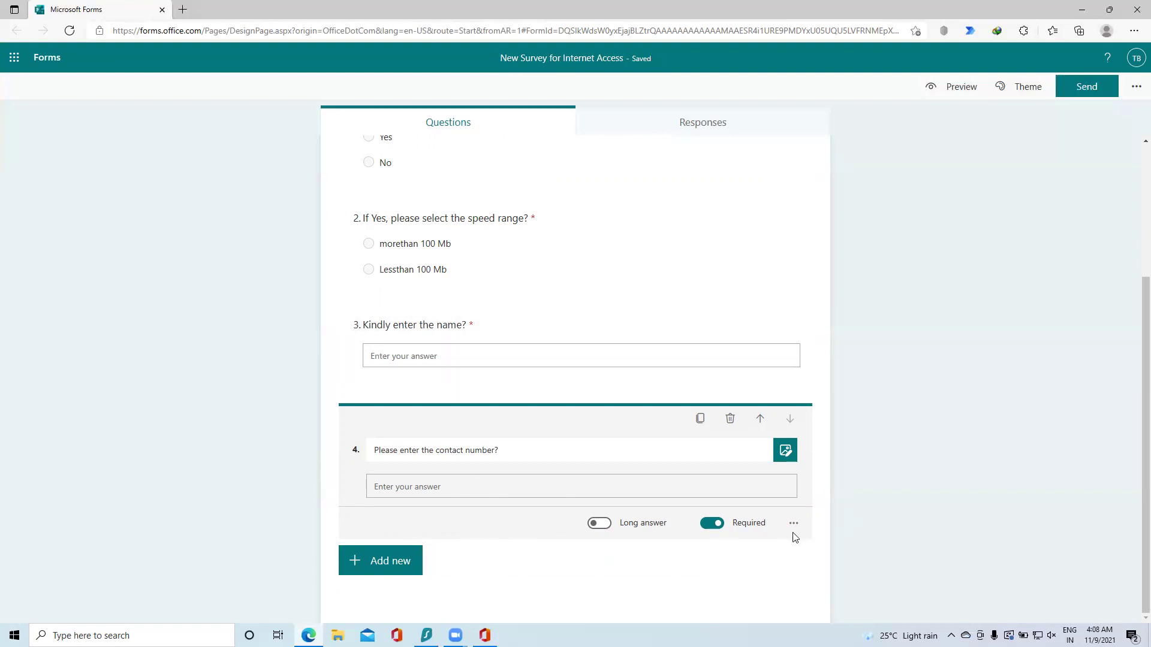
scroll(465, 324, "up", 3)
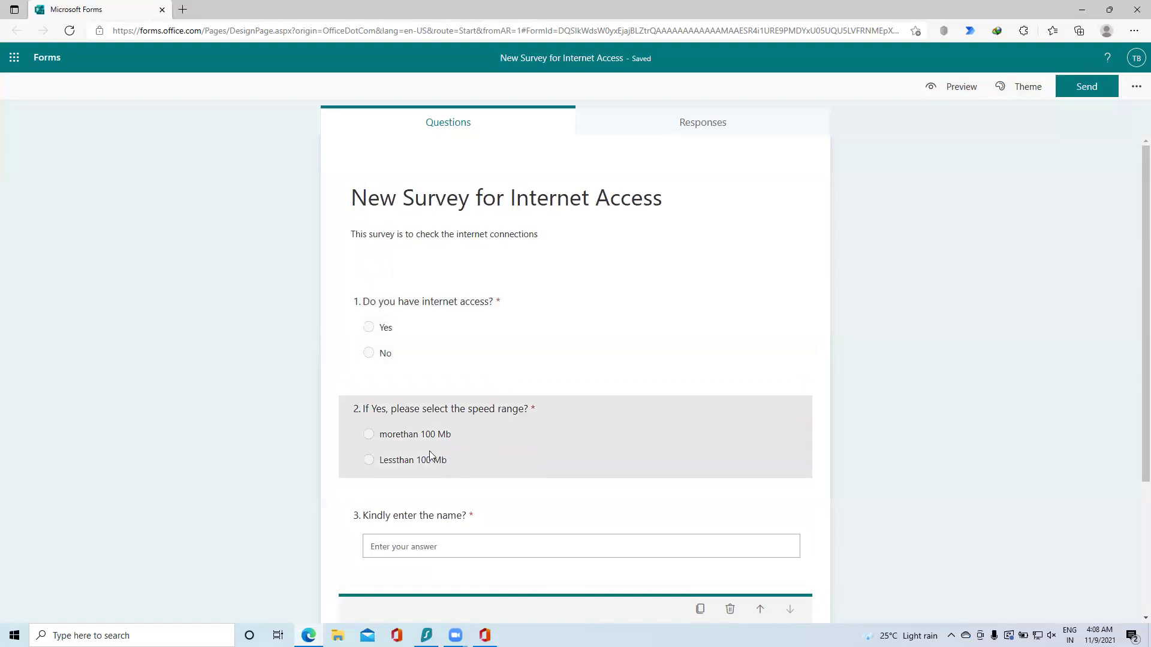
scroll(420, 451, "down", 1)
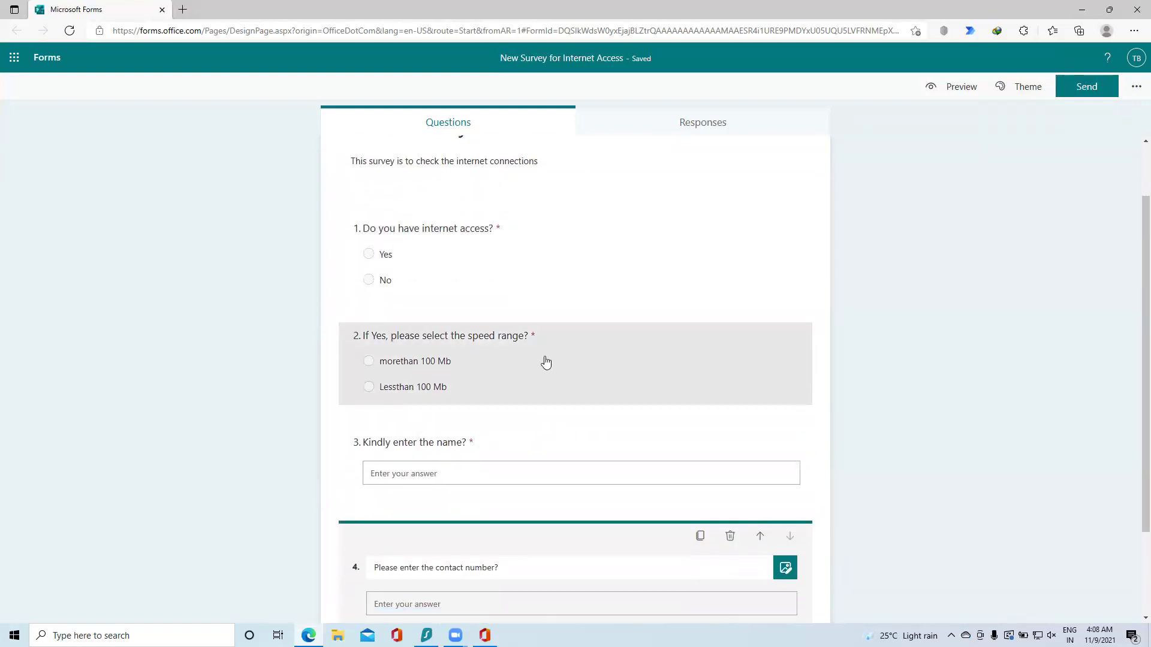
scroll(749, 414, "down", 1)
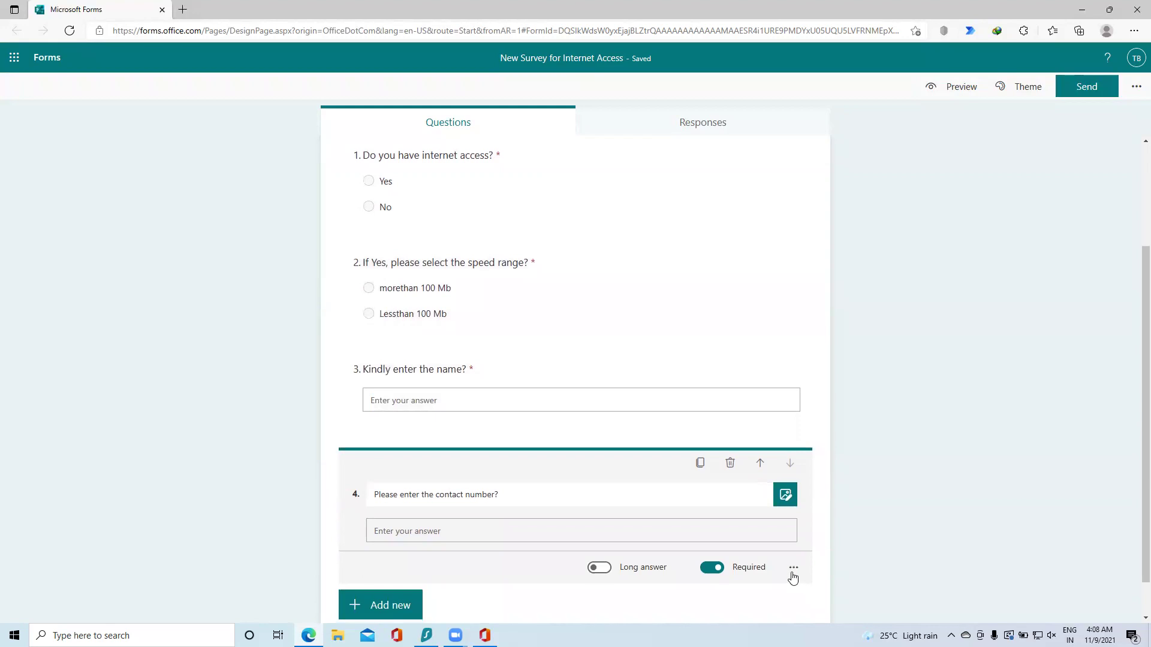
Step: Branch question 1 so a No answer jumps to question 3, 'Kindly enter the name?'
left_click(793, 568)
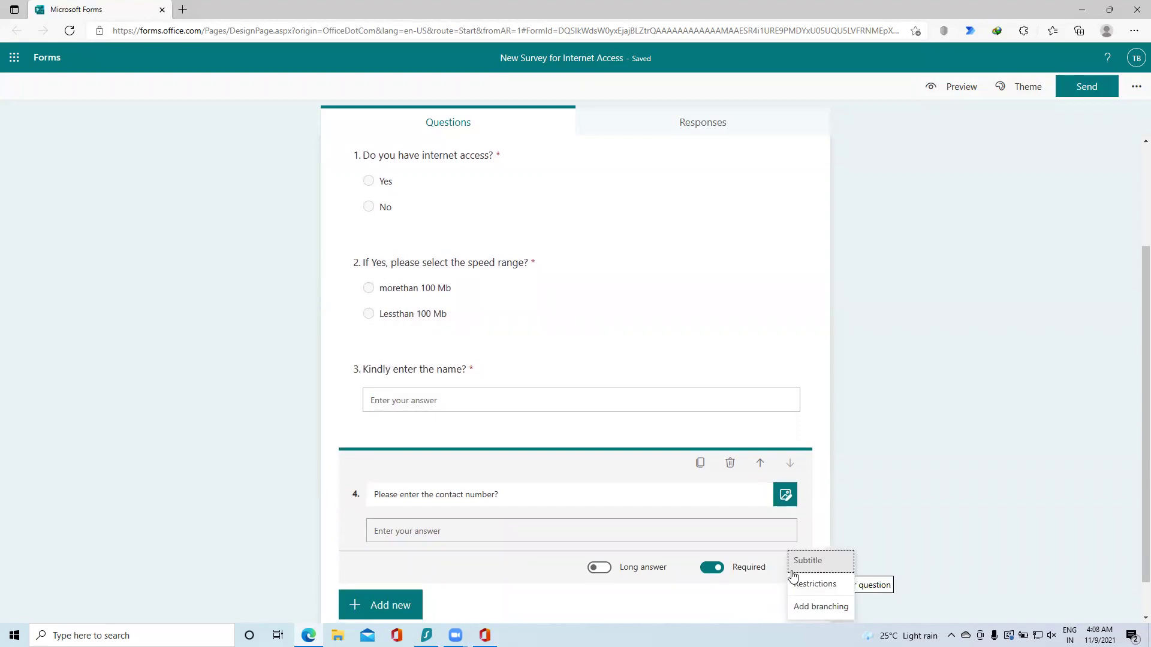
left_click(807, 613)
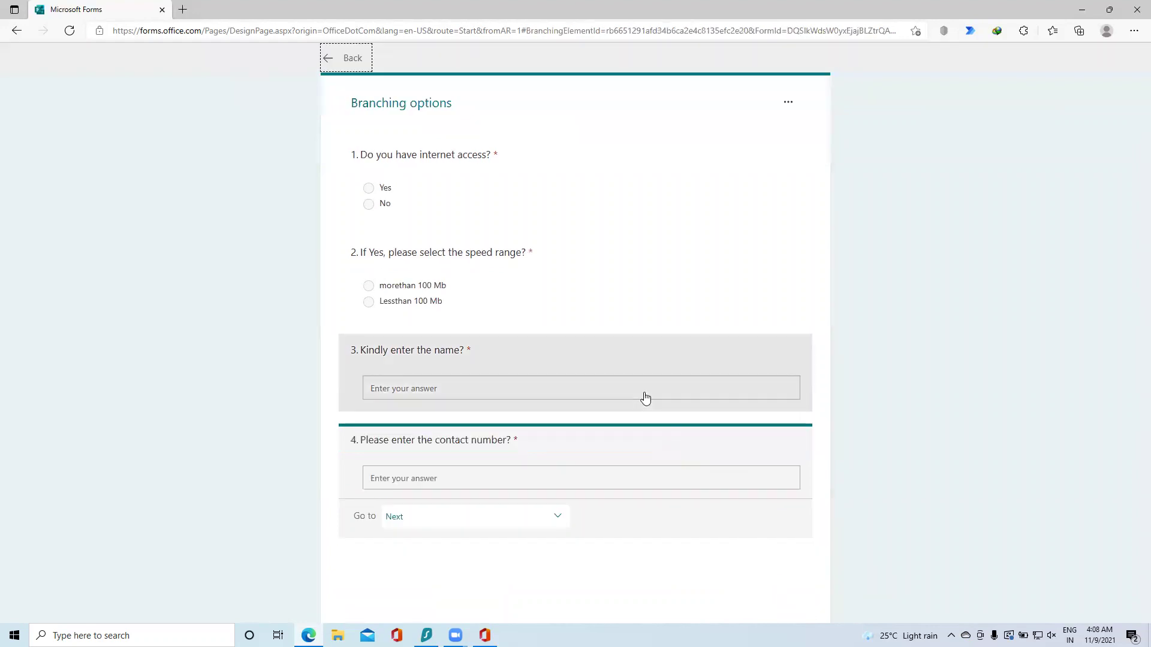
left_click(543, 188)
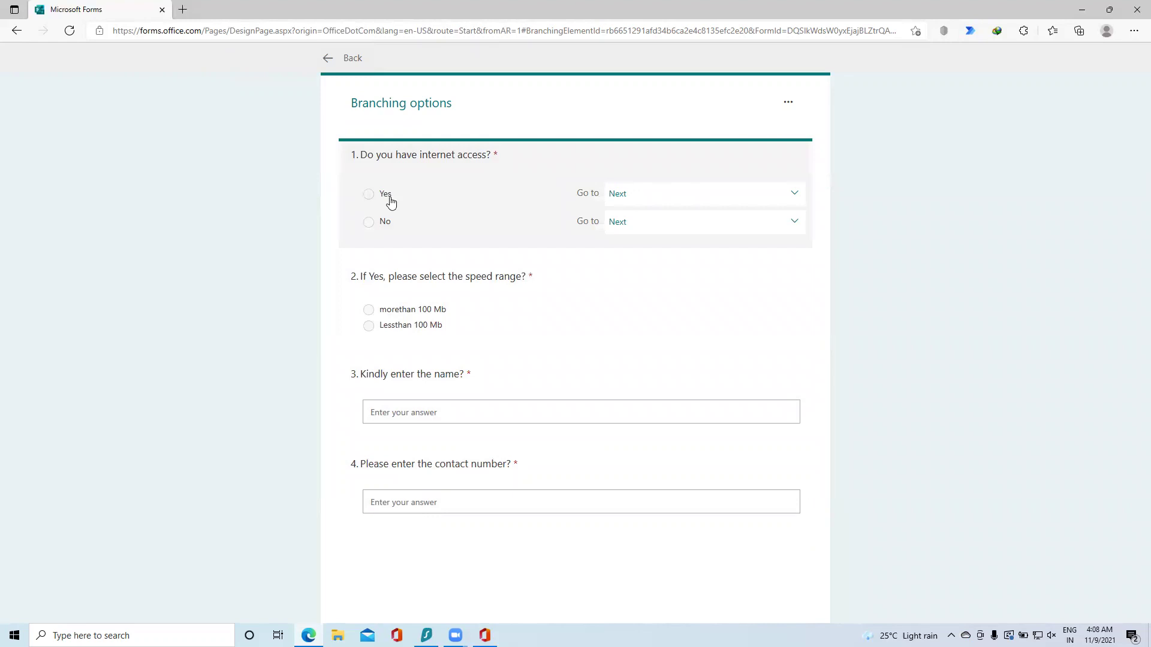
left_click(673, 227)
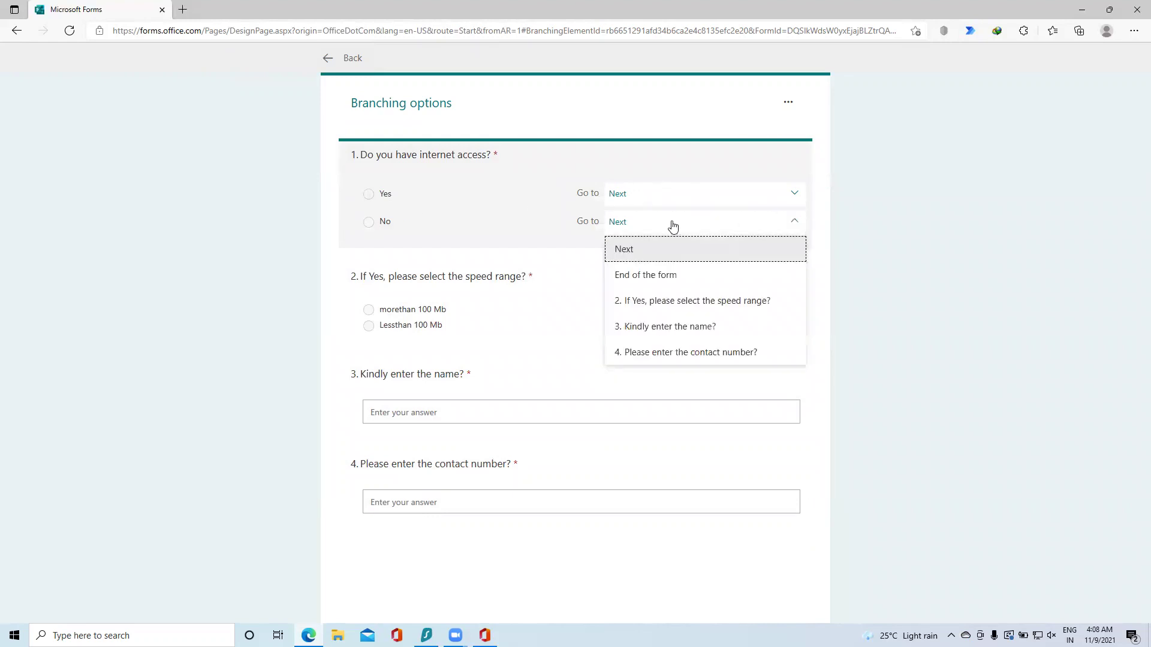
left_click(654, 328)
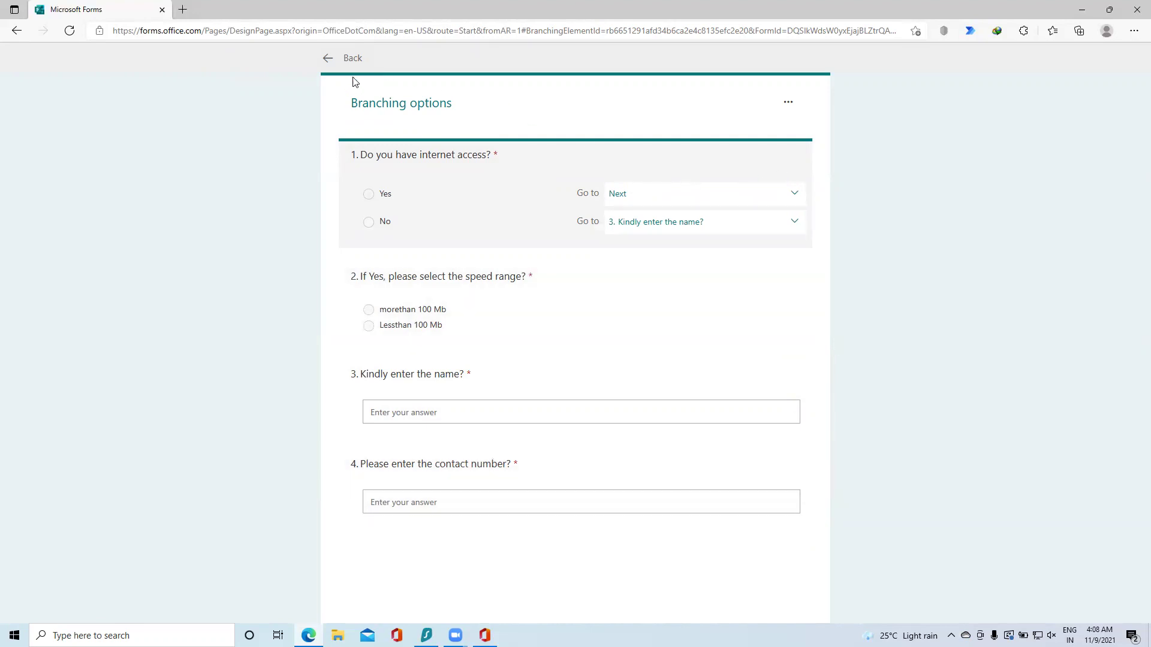
left_click(329, 60)
scroll(598, 335, "down", 2)
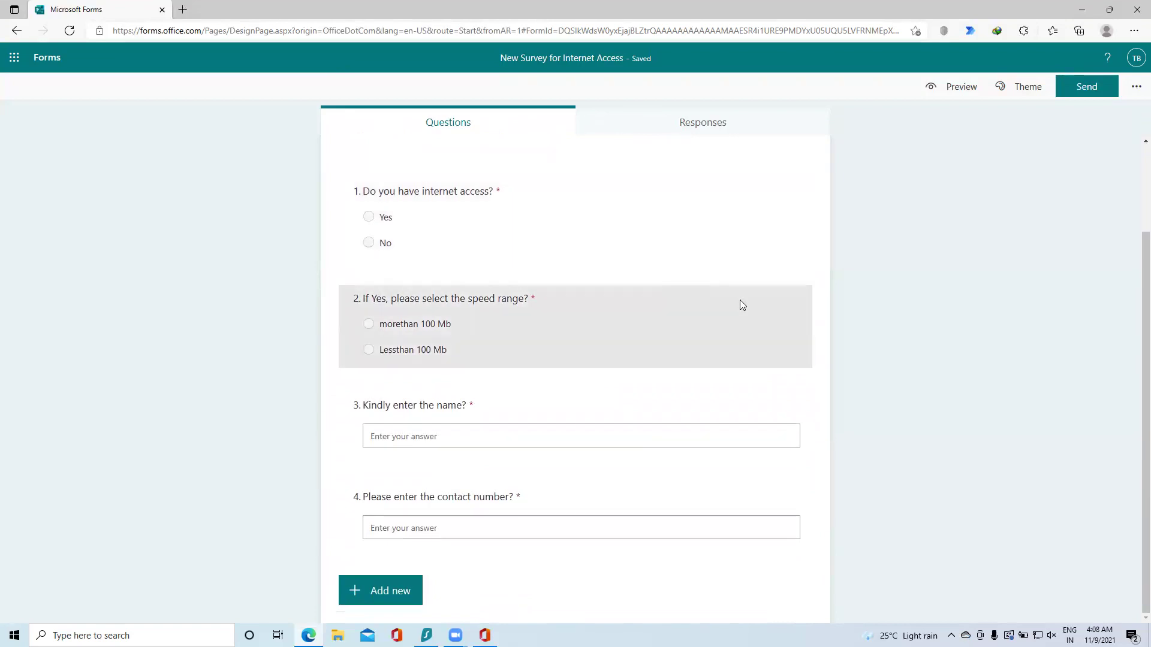
Step: Preview a few image themes, then apply the chemistry-lab beakers theme
left_click(1026, 86)
left_click(995, 235)
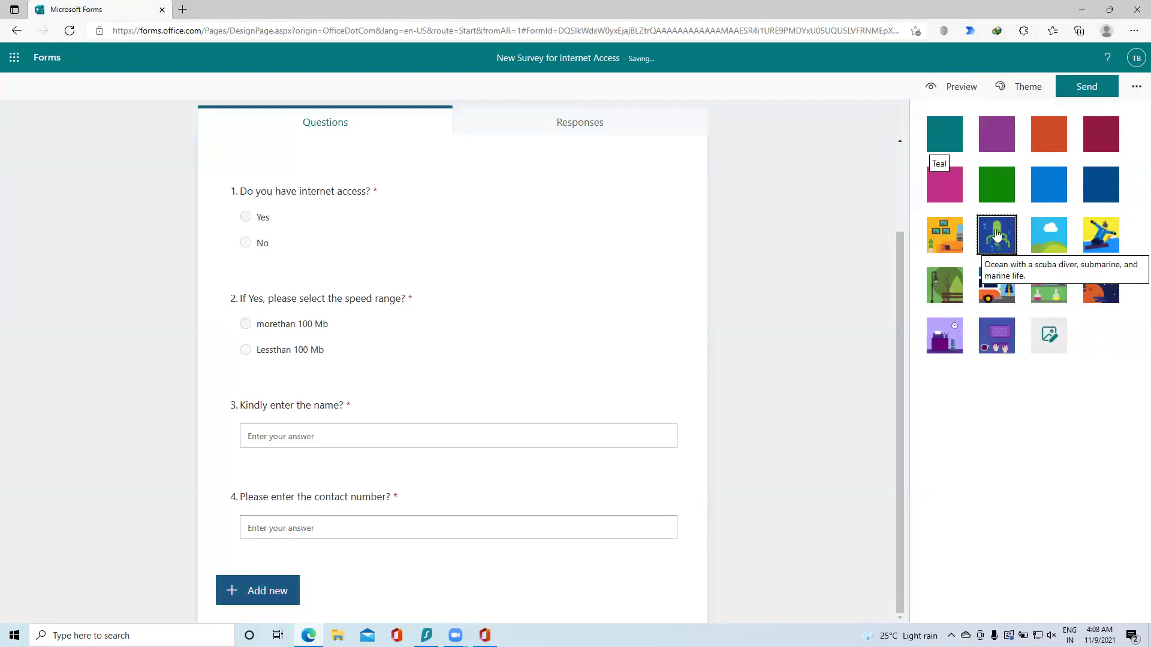
left_click(940, 243)
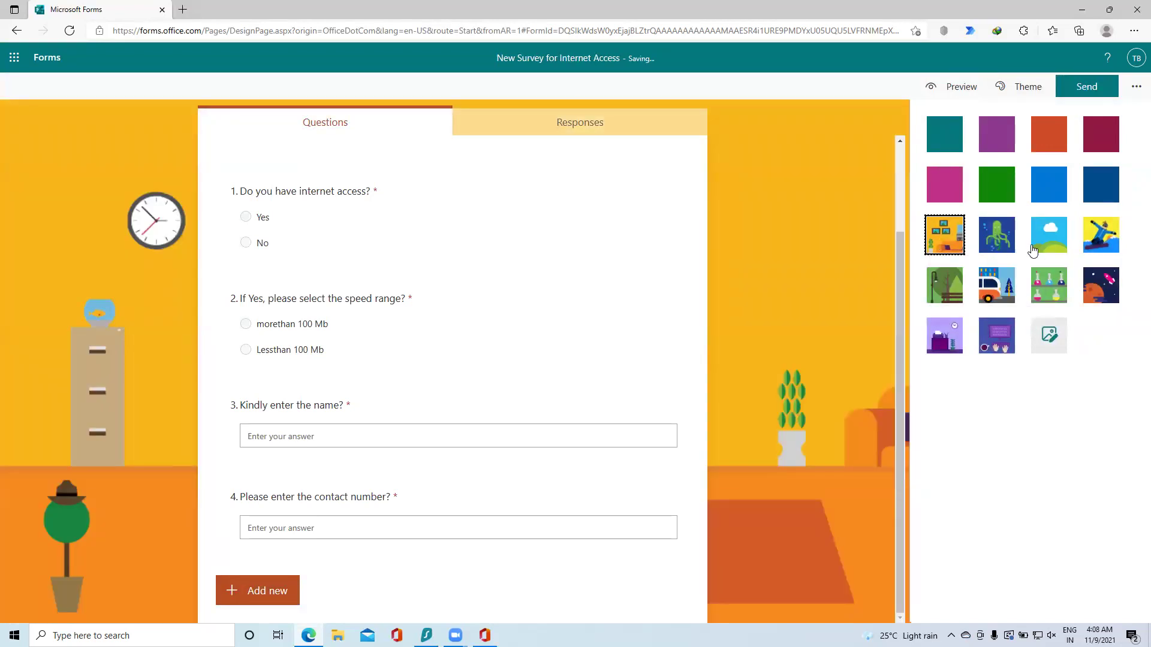
left_click(1048, 282)
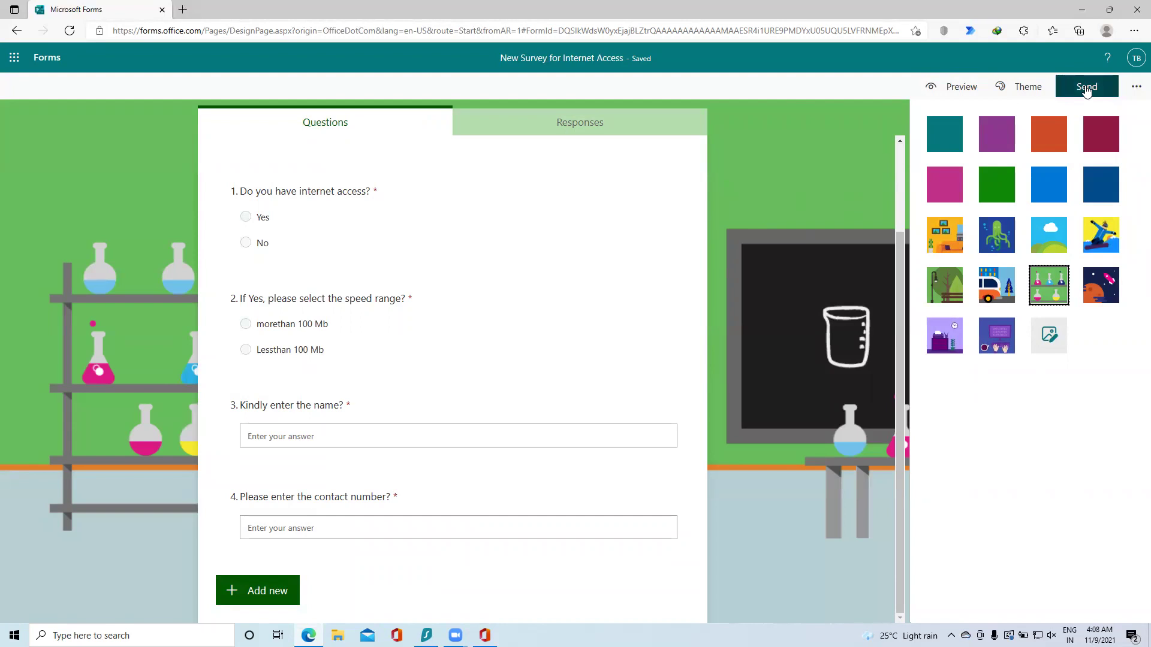
Step: Copy the survey's 'Anyone can respond' link from the Send panel
left_click(1087, 88)
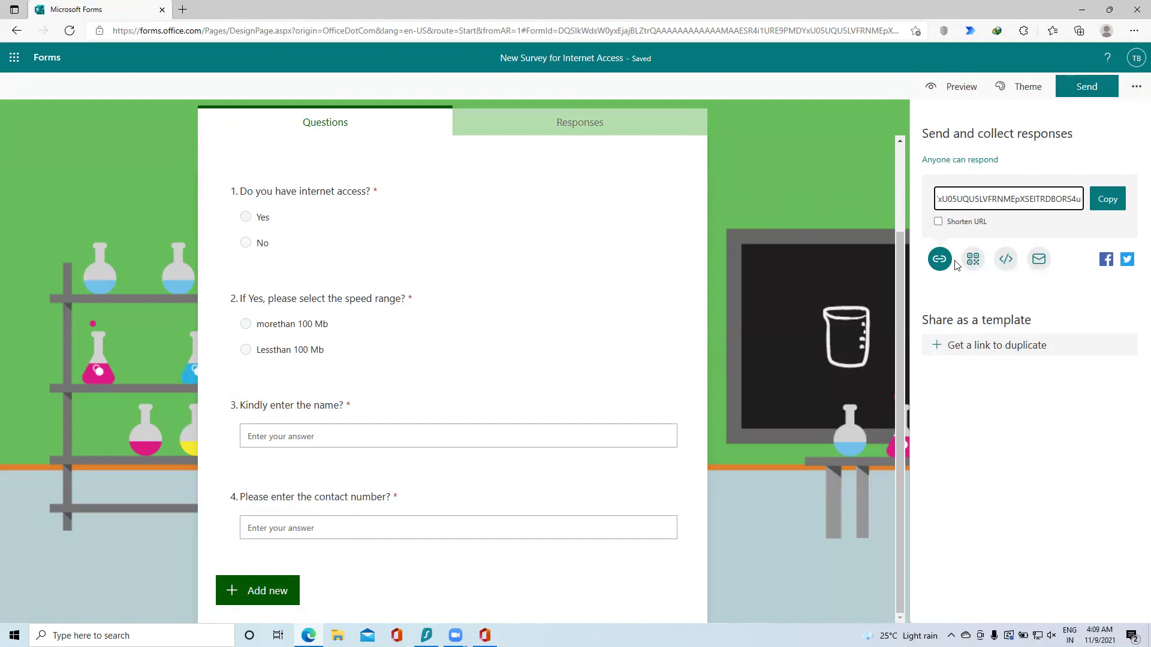
left_click(1102, 200)
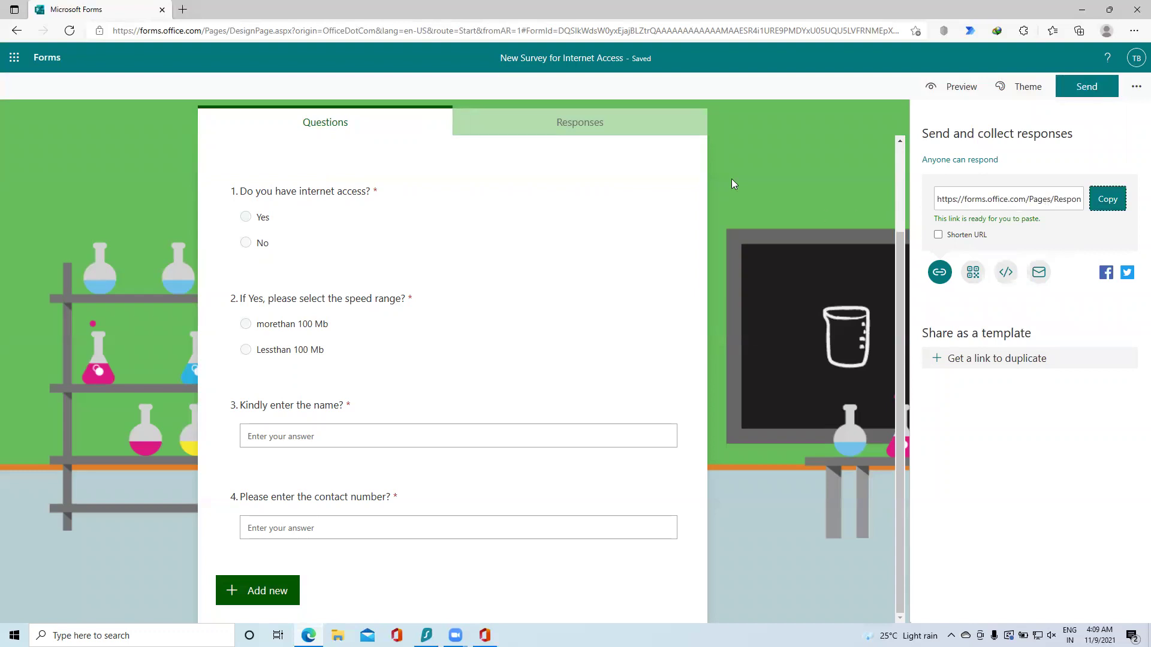
Step: Open the copied survey link in a new browser tab
left_click(183, 10)
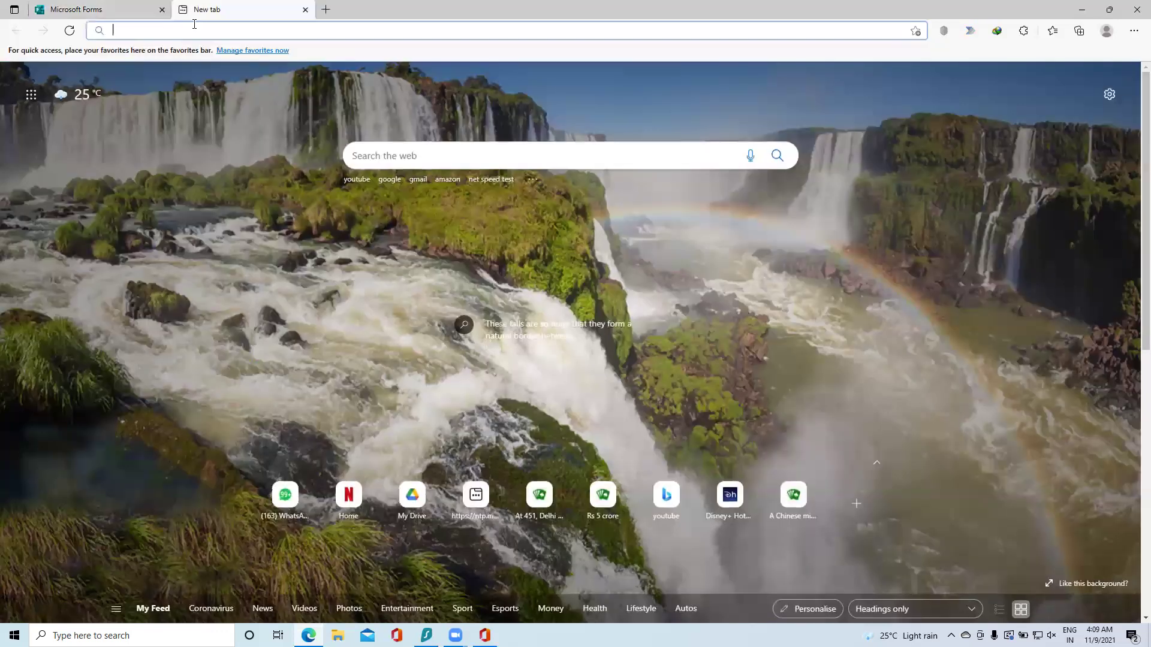
key("ctrl+v")
key("Return")
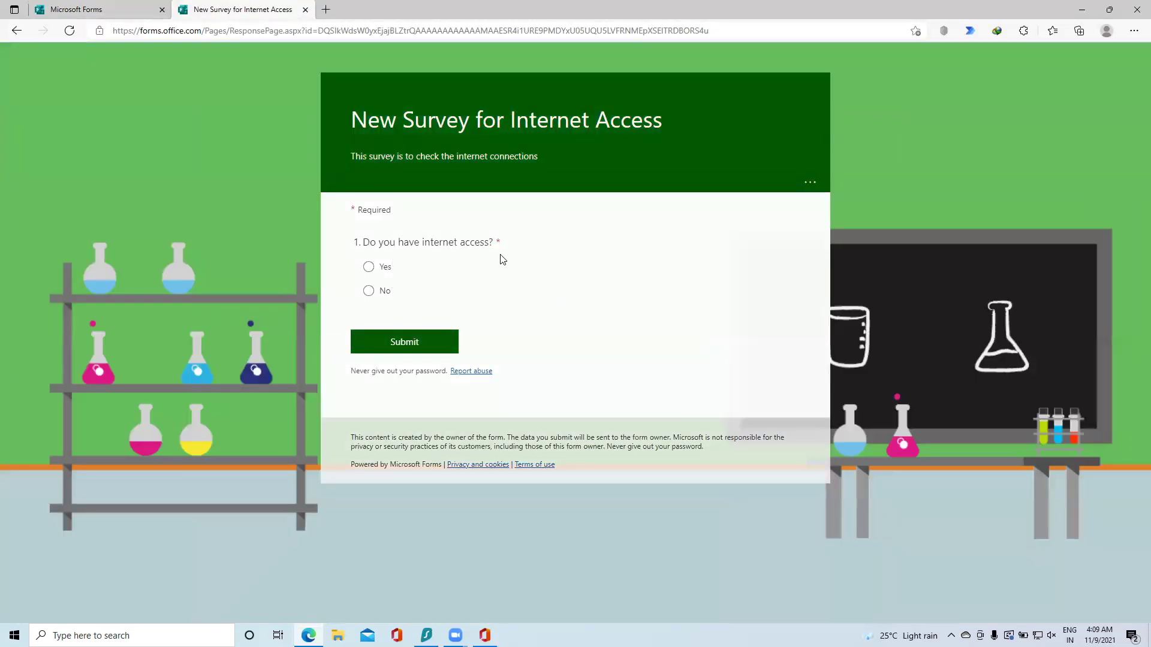
Step: Submit a response answering No, with a name and a contact number
left_click(371, 270)
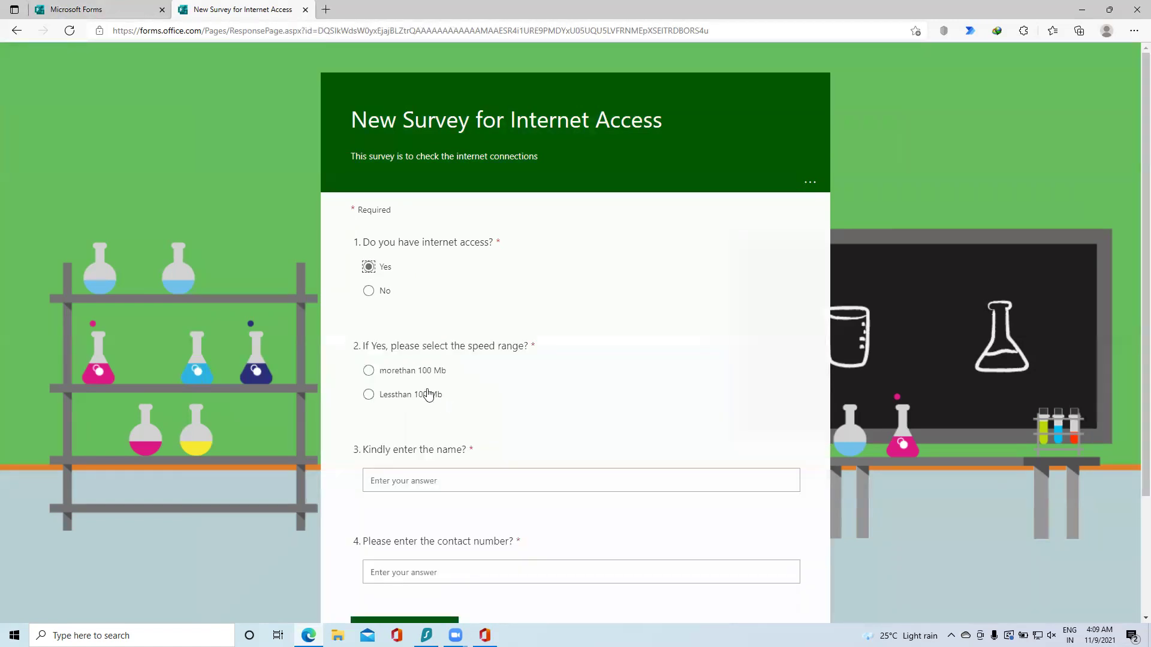
scroll(416, 380, "down", 3)
left_click(369, 138)
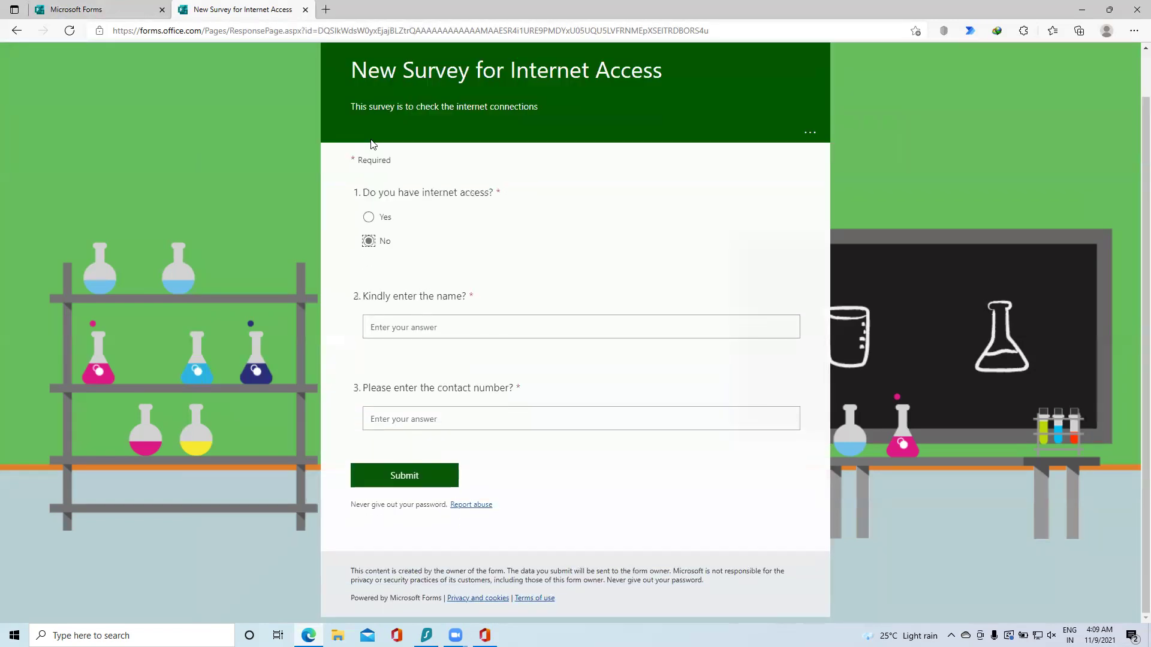
left_click(420, 330)
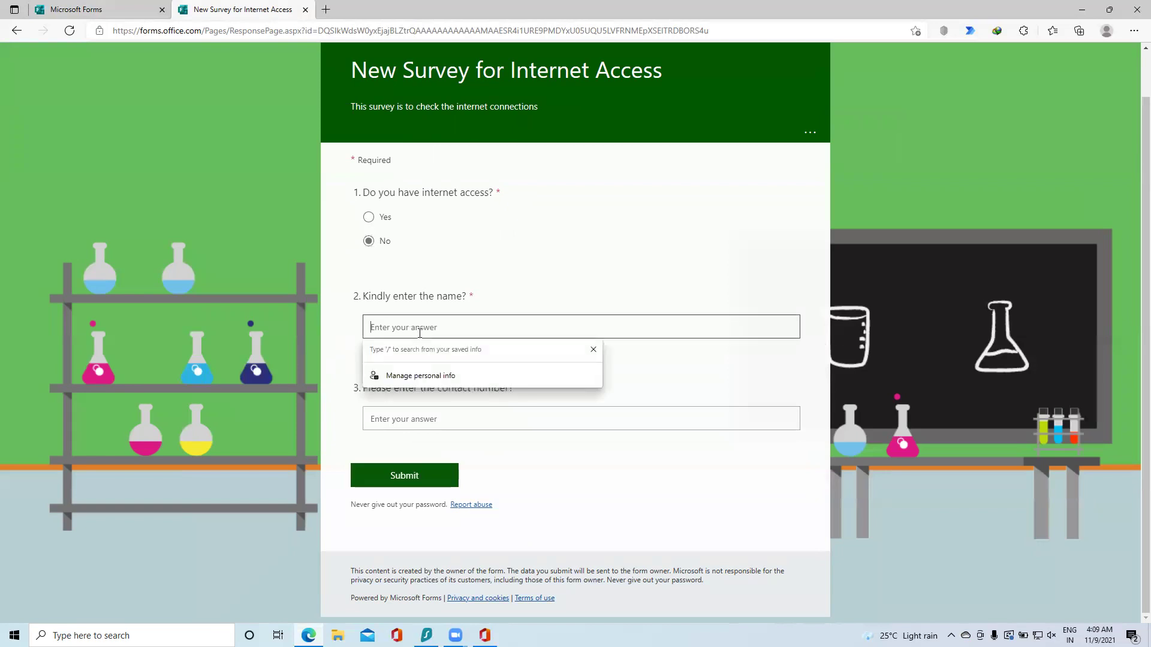
type("R1")
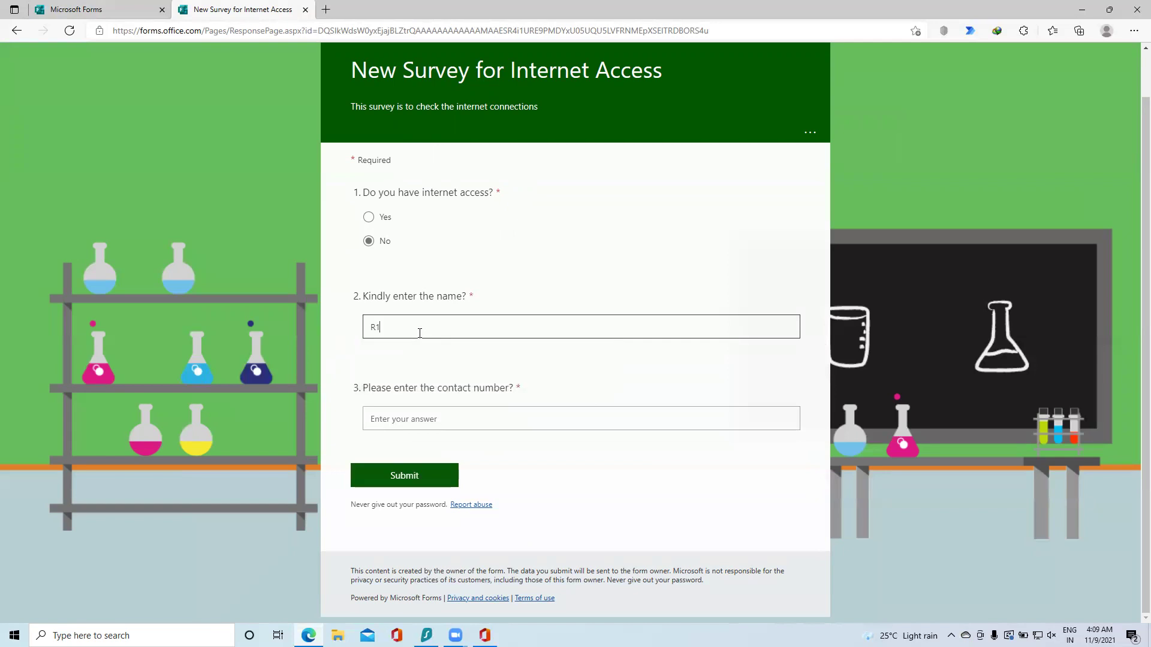
left_click(449, 418)
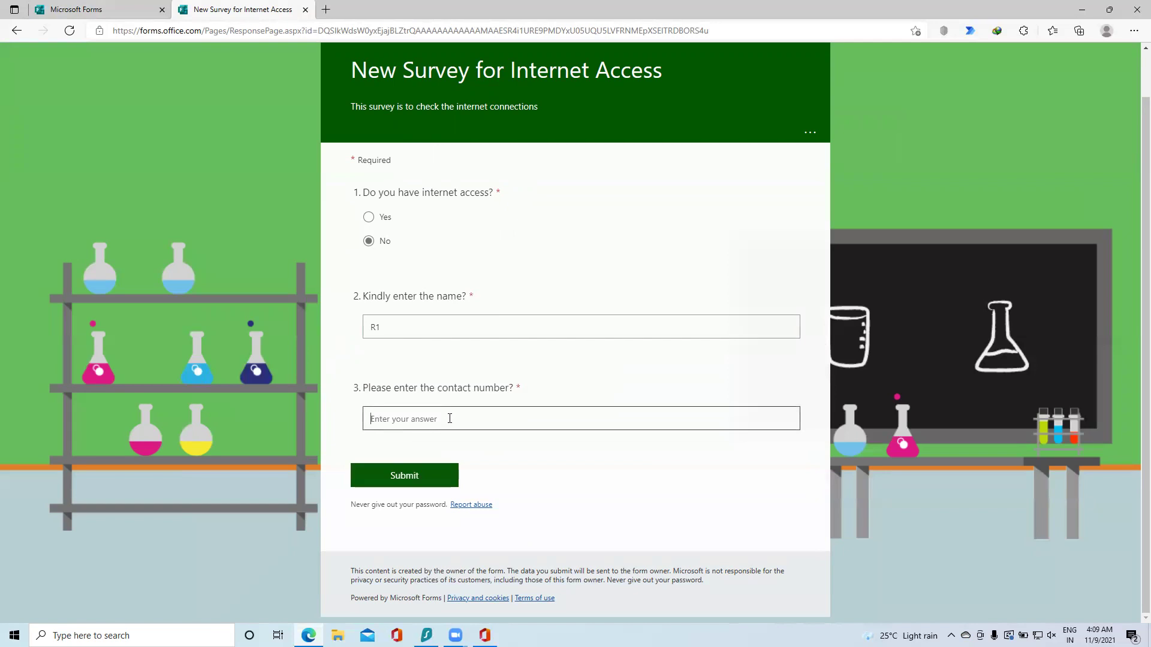
type("999999999999")
left_click(437, 475)
Step: Submit a second response: Yes, morethan 100 Mb, plus a name and contact number
left_click(378, 256)
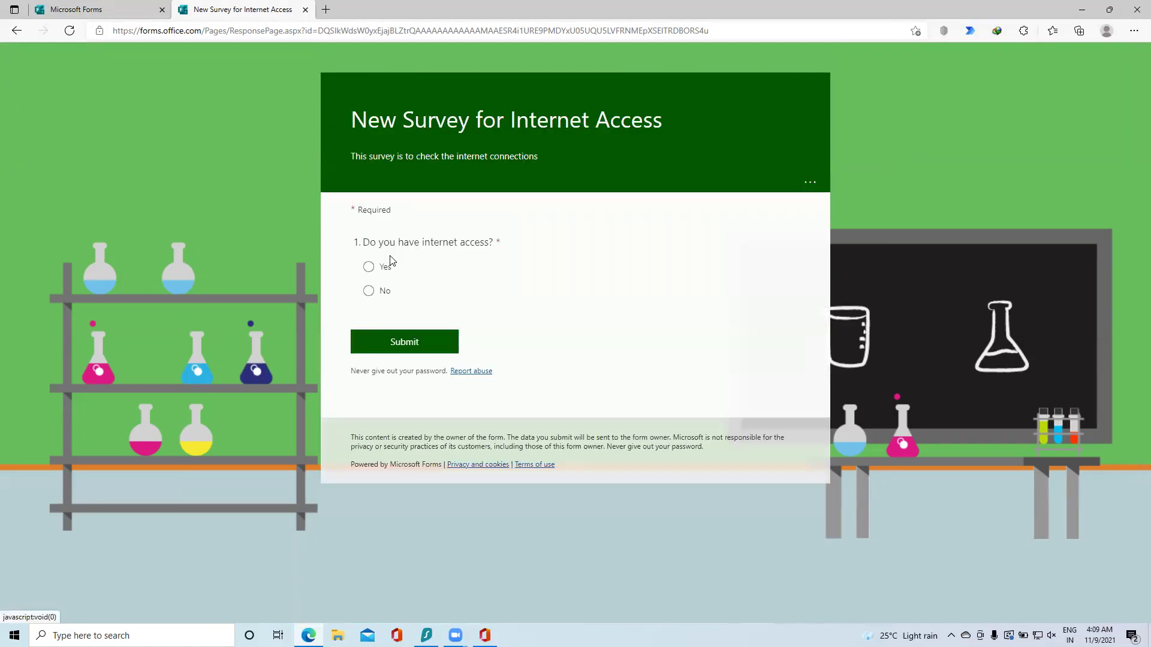
left_click(369, 267)
left_click(410, 372)
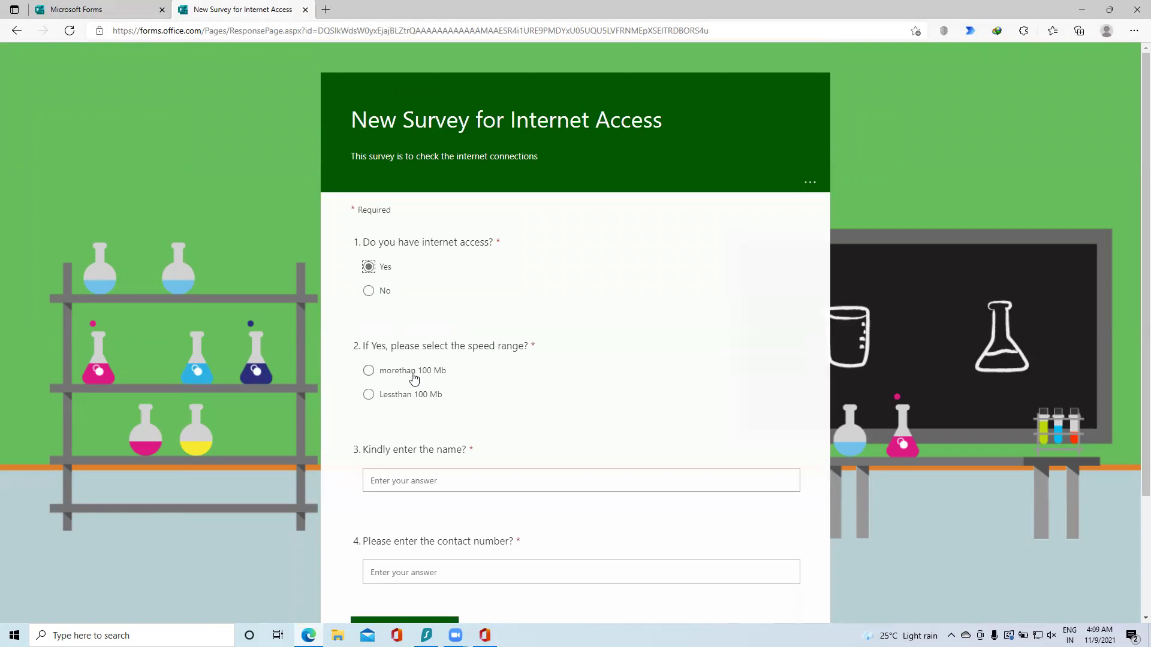
left_click(450, 477)
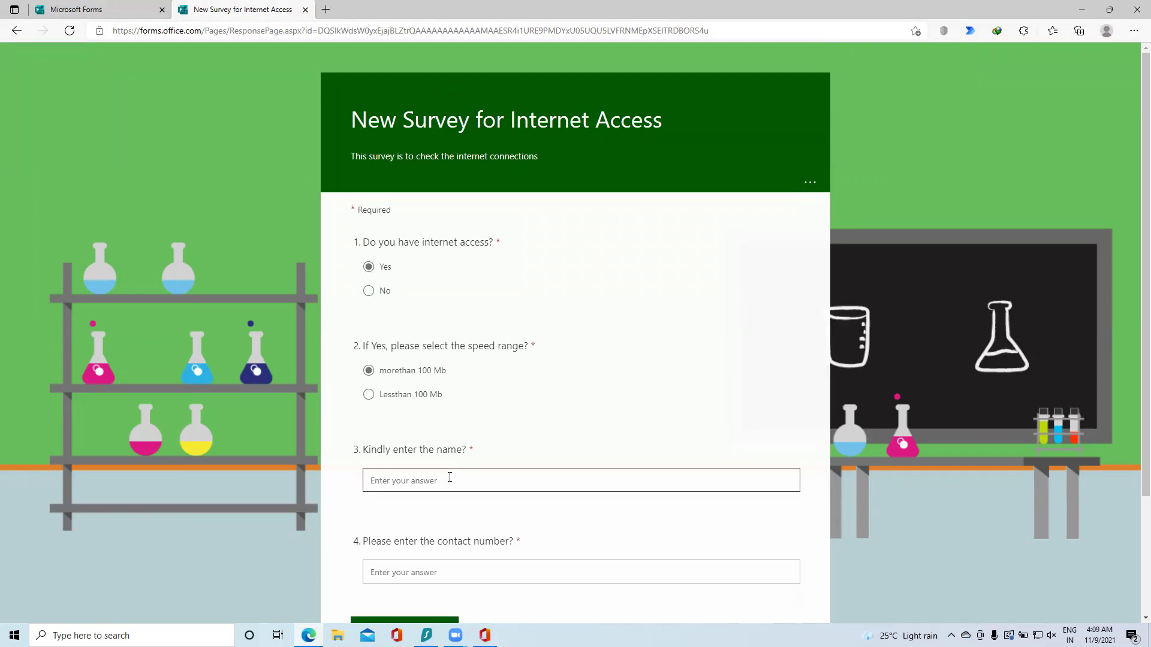
type("name2")
left_click(459, 578)
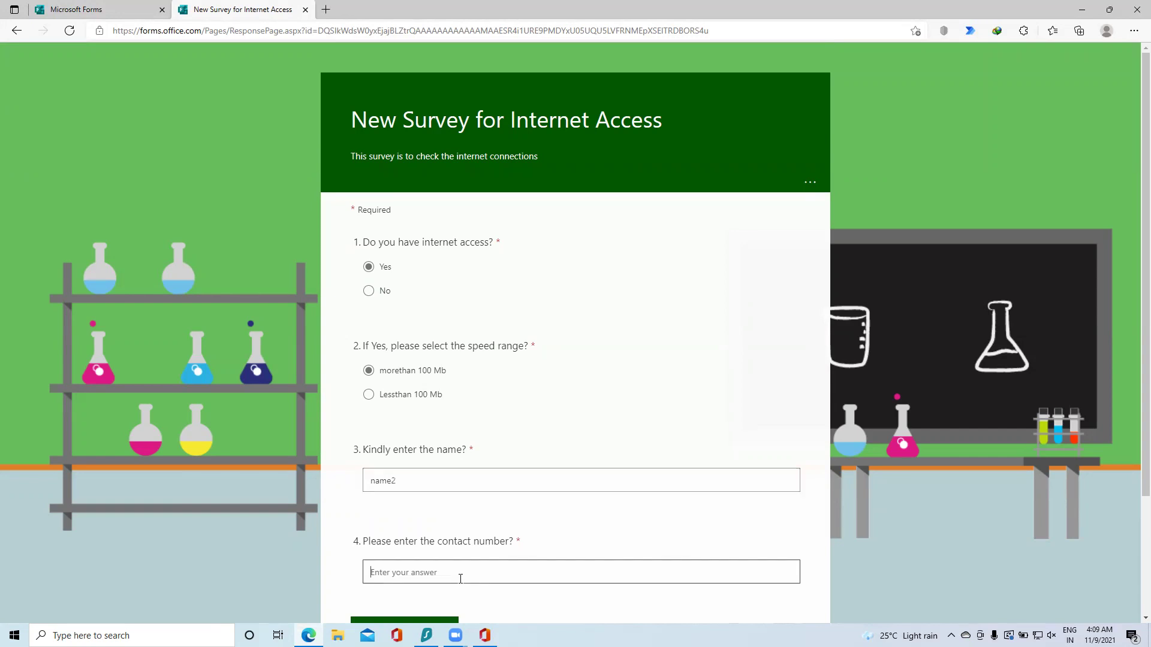
scroll(460, 578, "down", 1)
scroll(460, 579, "down", 2)
left_click(422, 477)
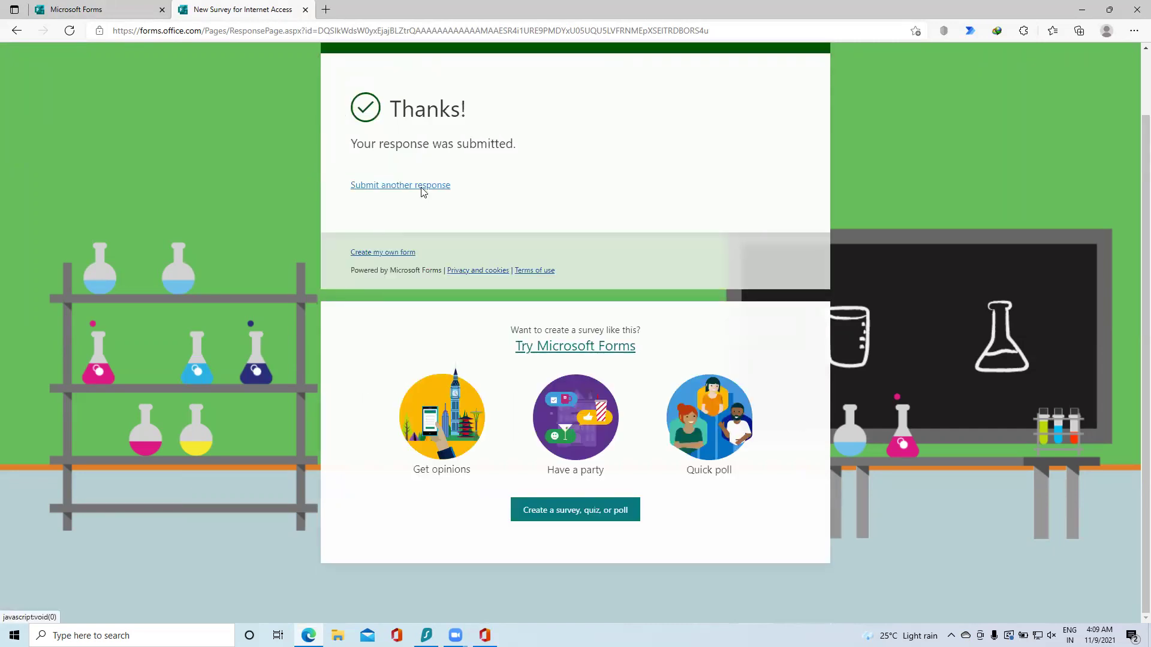
Step: Submit a third response: Yes, Lessthan 100 Mb, confirming the sensitive-information reminder
left_click(422, 187)
left_click(370, 267)
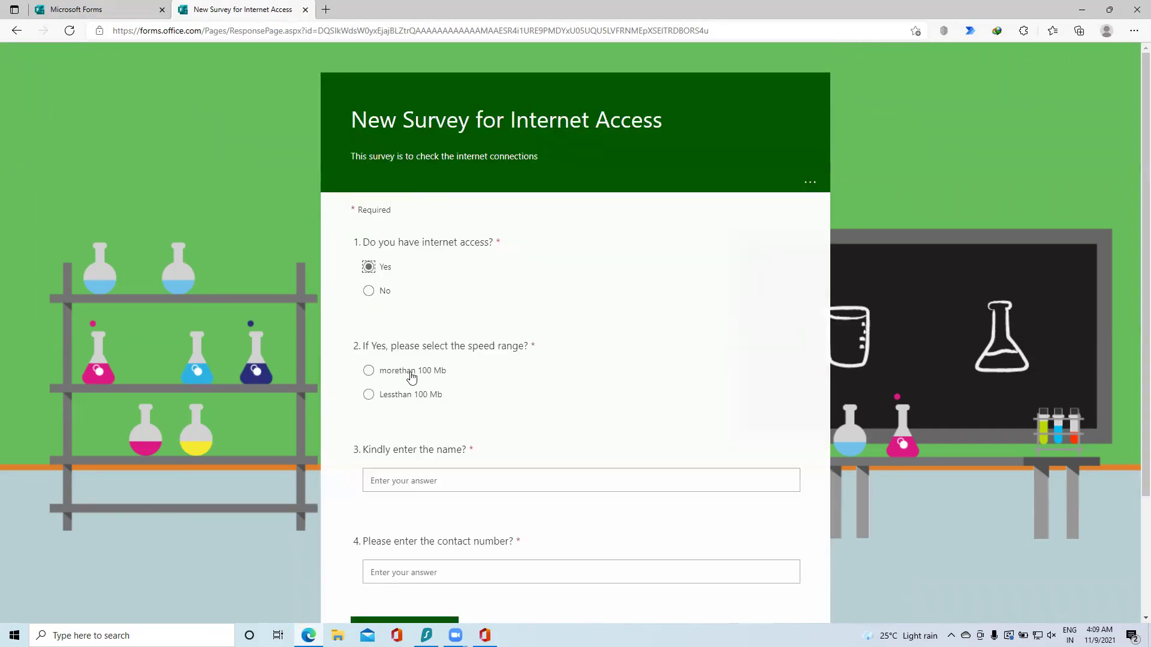
left_click(368, 394)
left_click(429, 480)
type("name2")
left_click(527, 575)
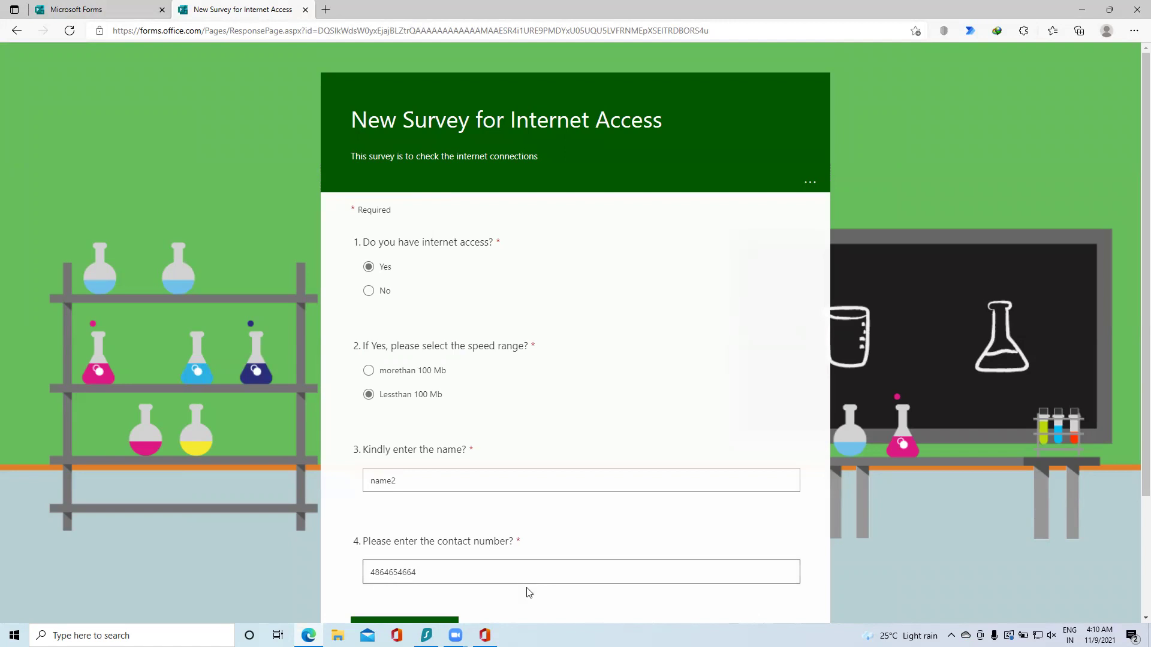
scroll(519, 547, "down", 3)
type("564654")
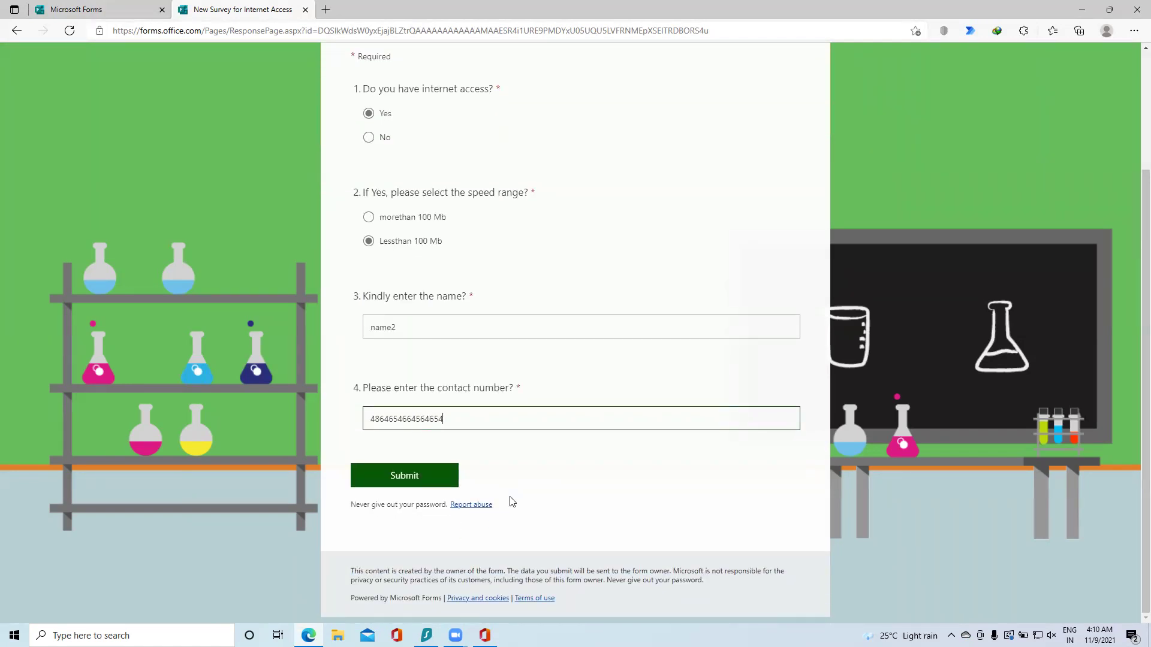
left_click(435, 479)
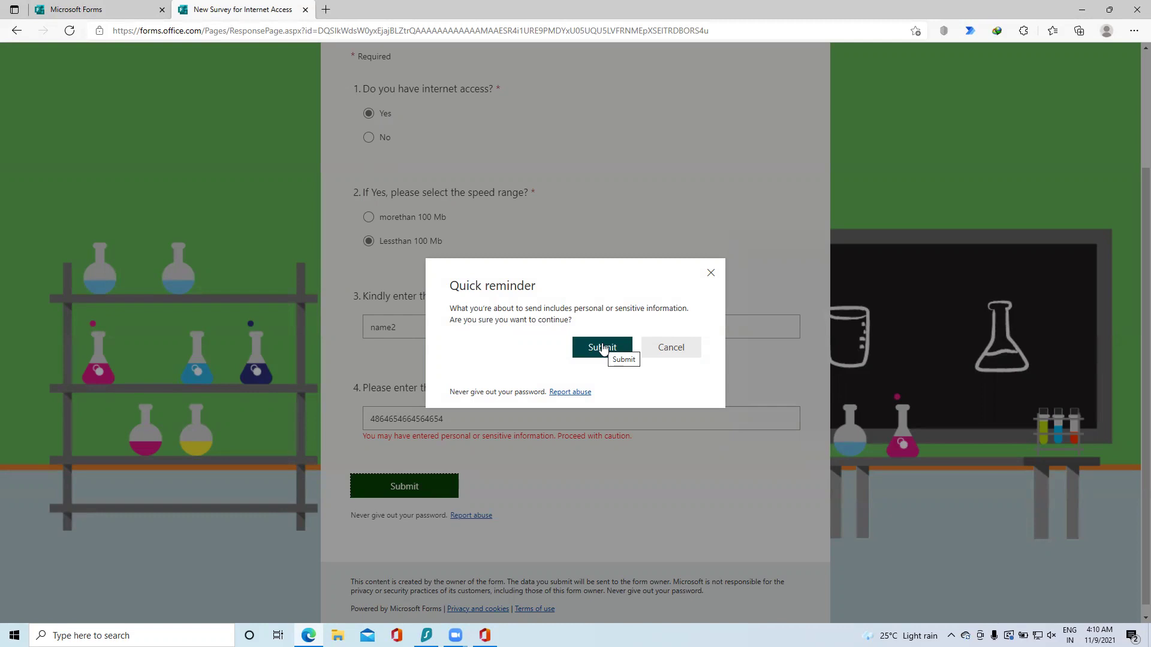
left_click(603, 347)
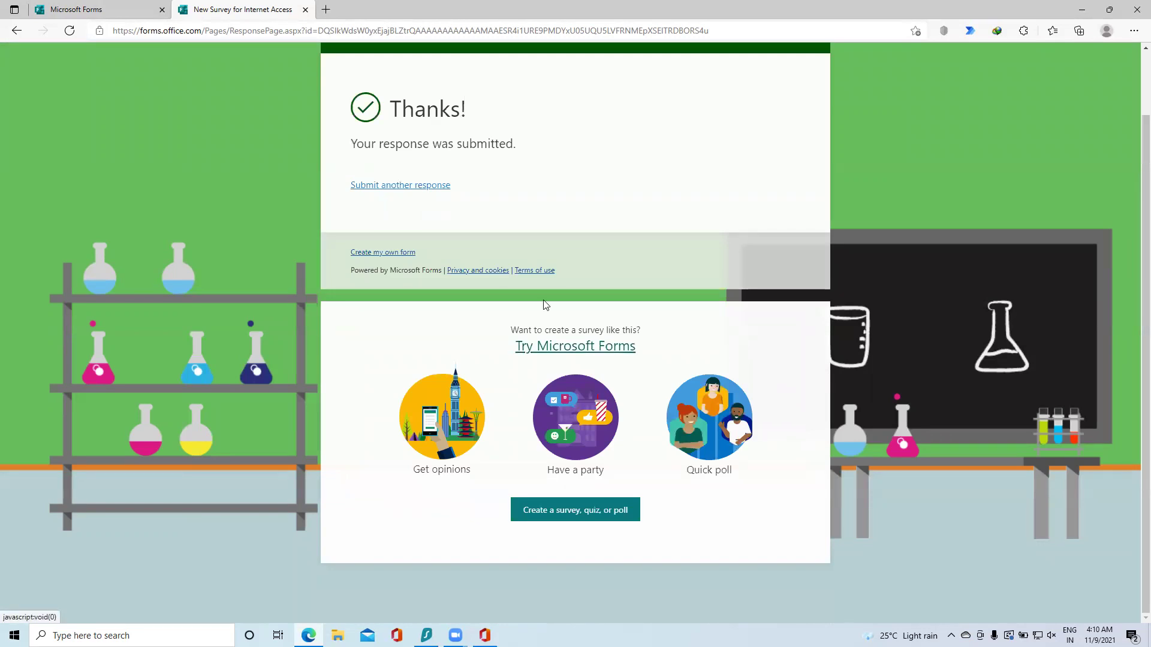
Step: Show the Responses summary for the survey's 3 submissions and scroll through the per-question charts
left_click(121, 12)
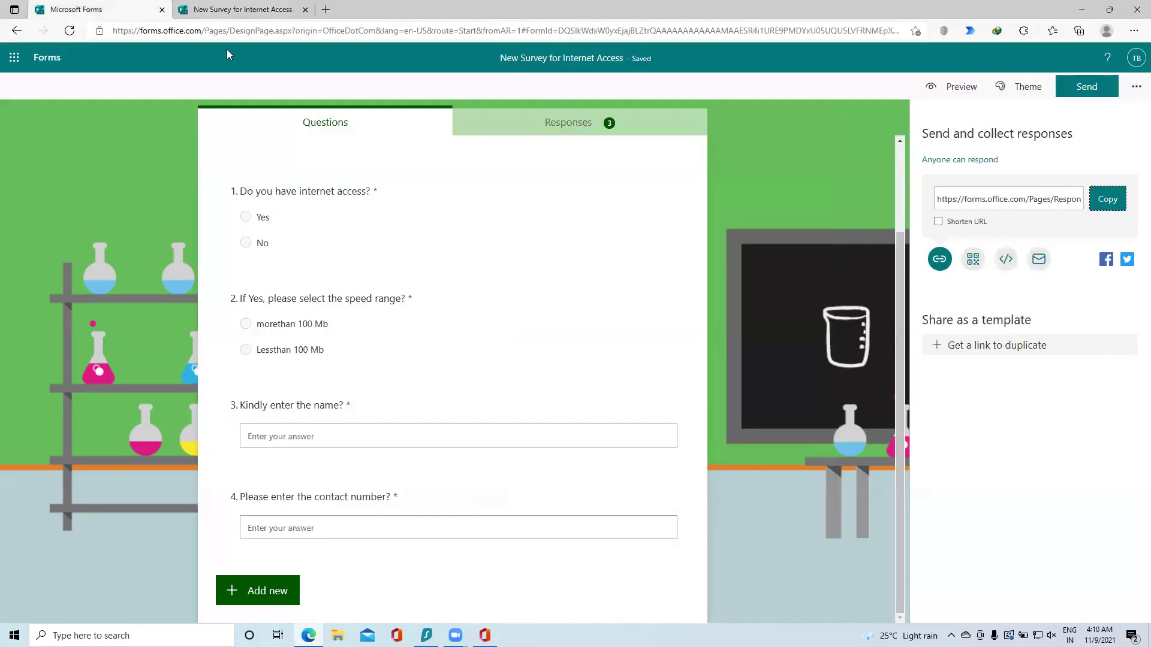
left_click(622, 123)
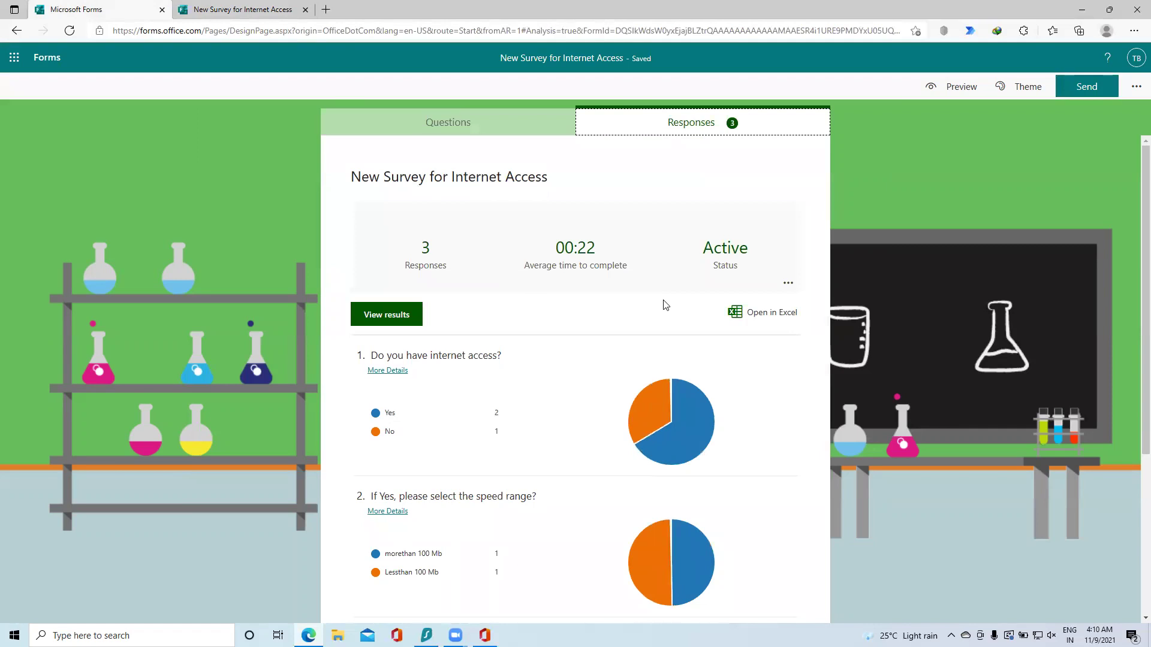
scroll(596, 375, "down", 3)
scroll(507, 288, "down", 1)
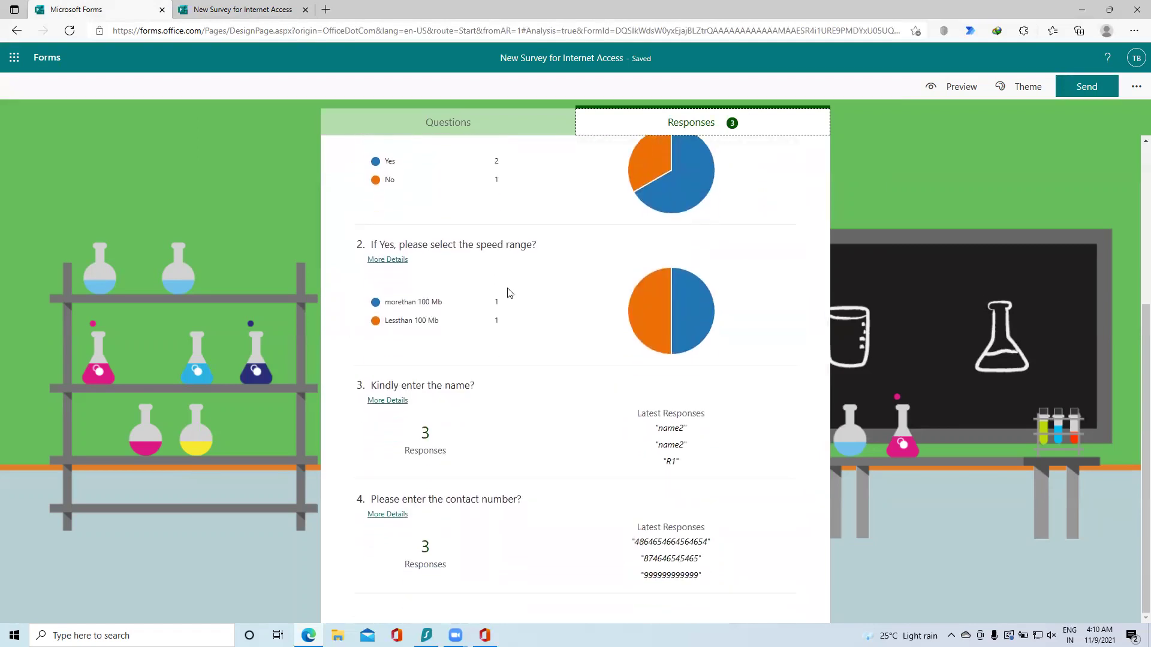
scroll(614, 276, "up", 4)
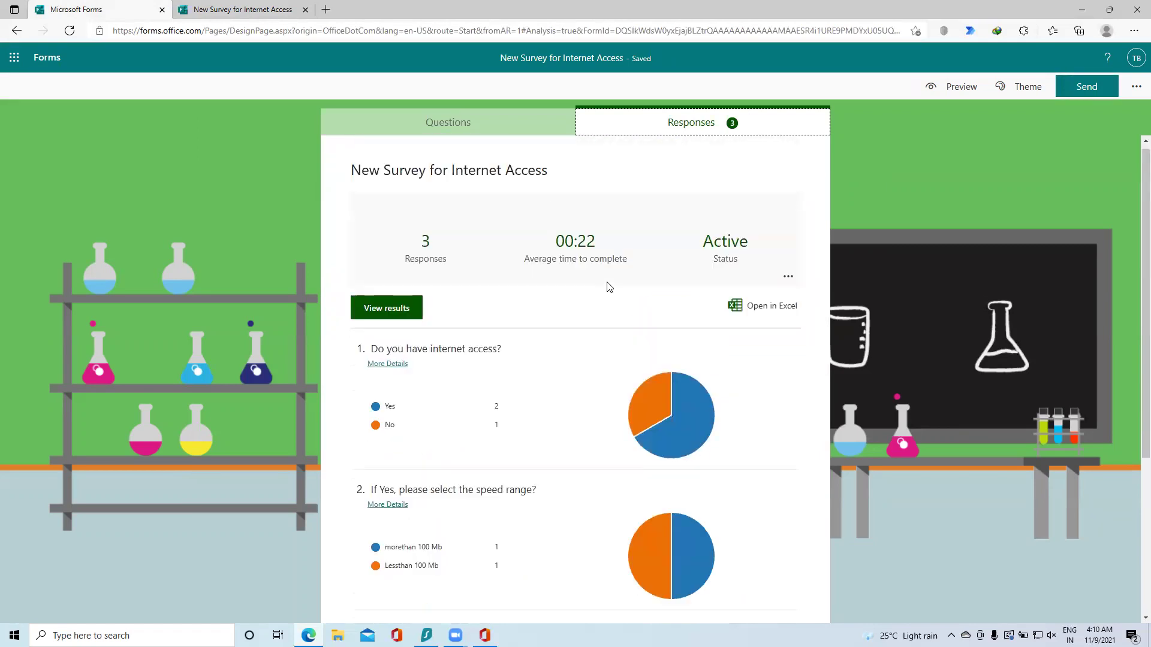
Step: Browse individual respondents' answers in View results, then return to the response summary
left_click(397, 315)
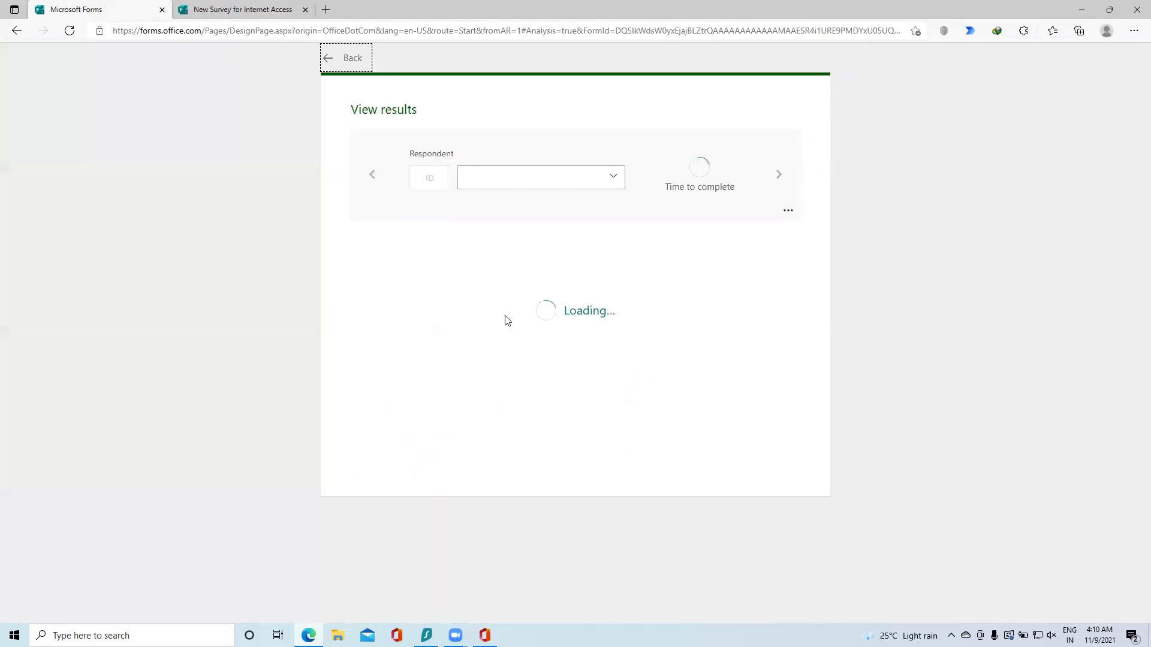
left_click(600, 186)
left_click(745, 208)
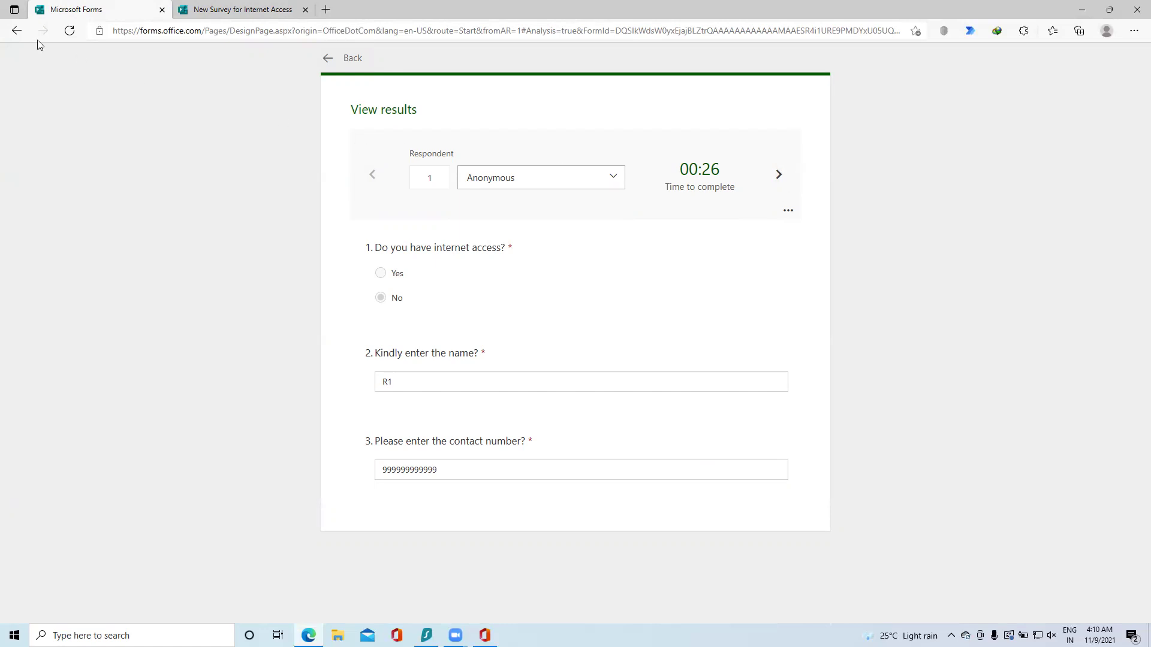
left_click(16, 31)
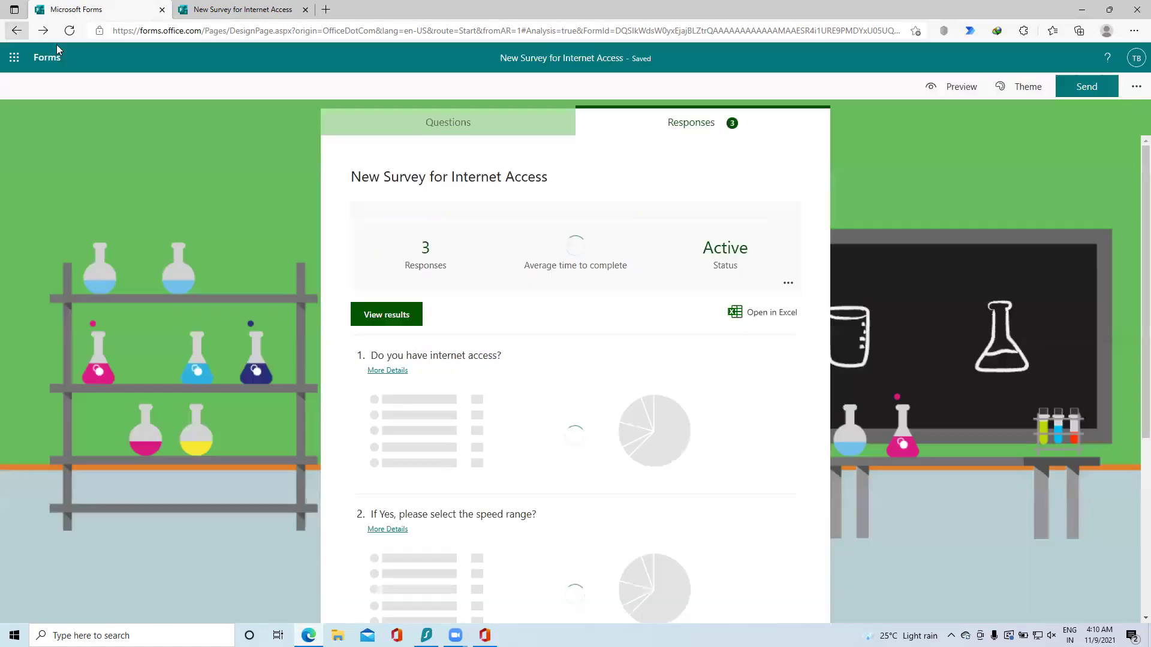
Step: Export the 3 responses to an Excel workbook, check the third response's start time, then return to Forms
left_click(748, 312)
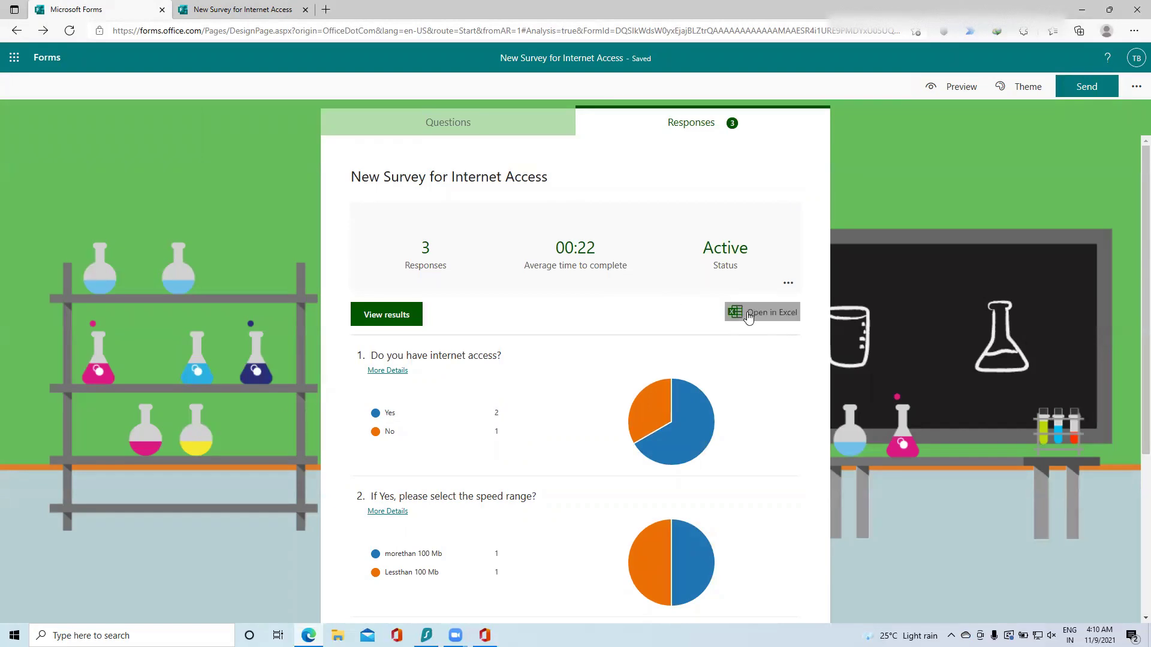
left_click(927, 79)
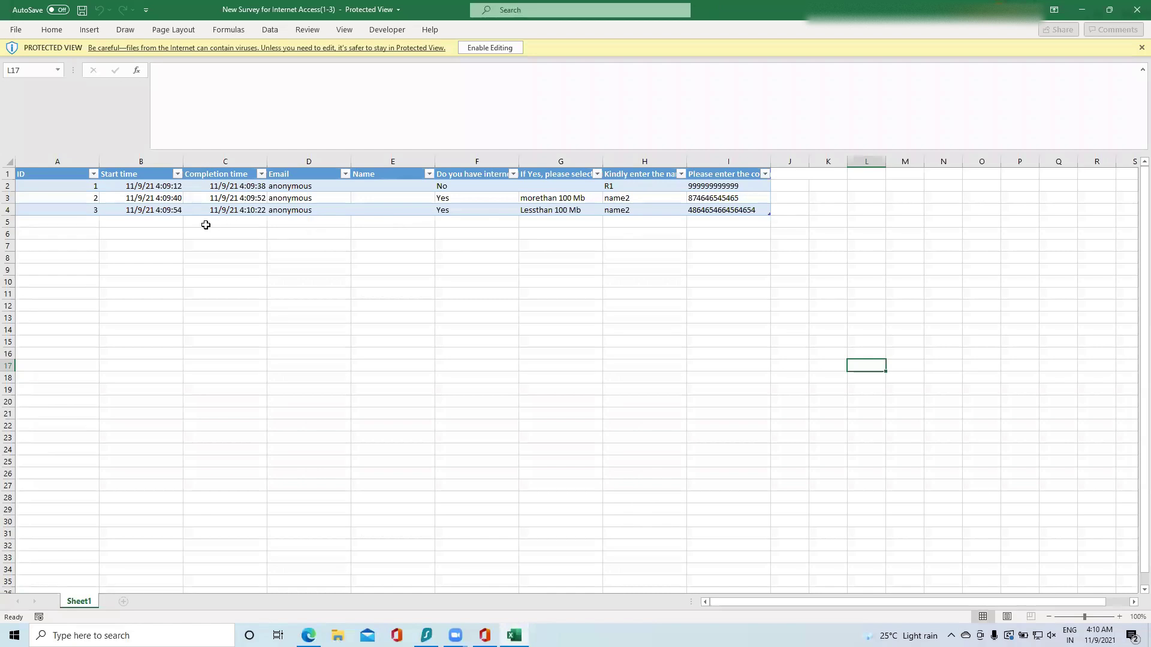
left_click(168, 209)
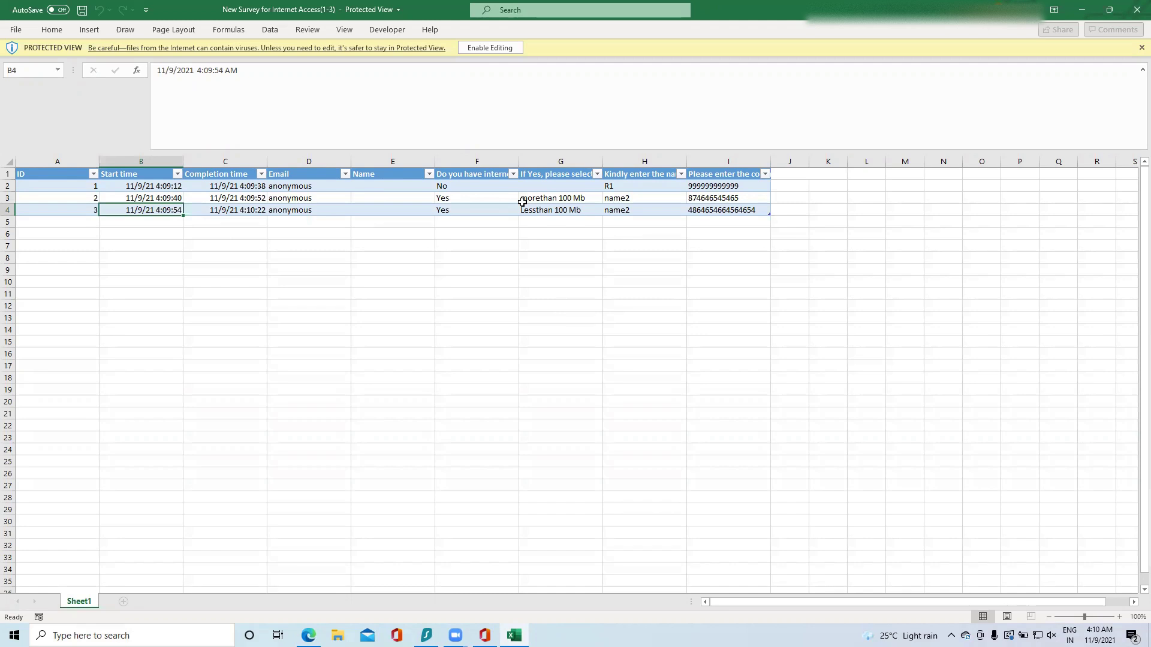
left_click(1081, 9)
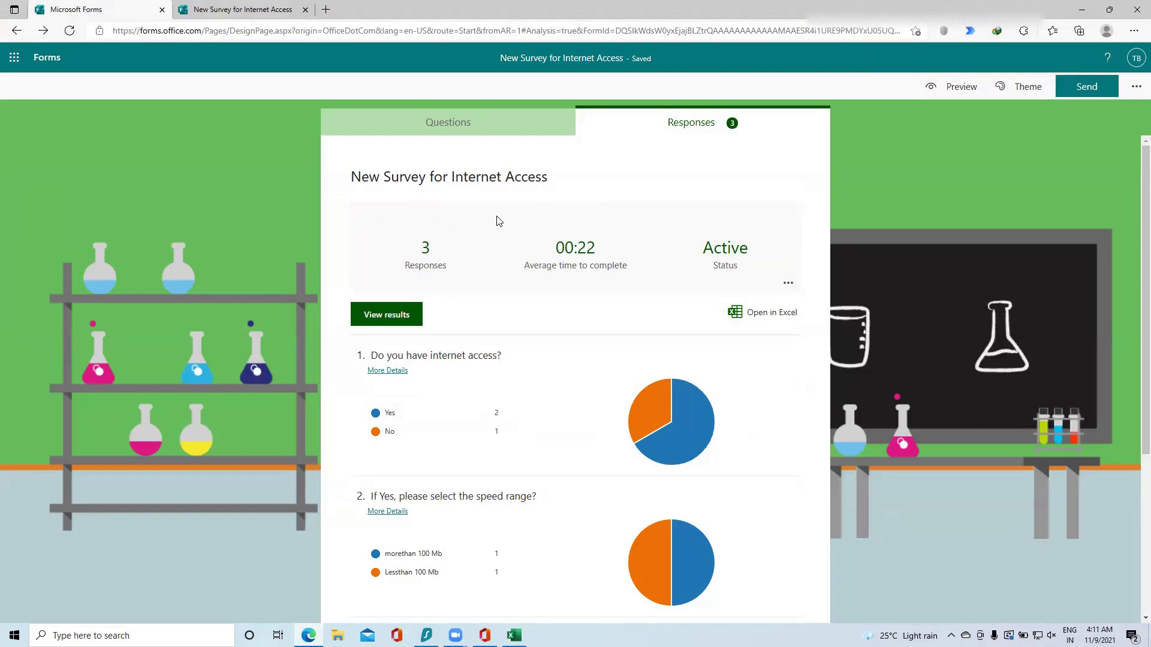
scroll(497, 221, "down", 4)
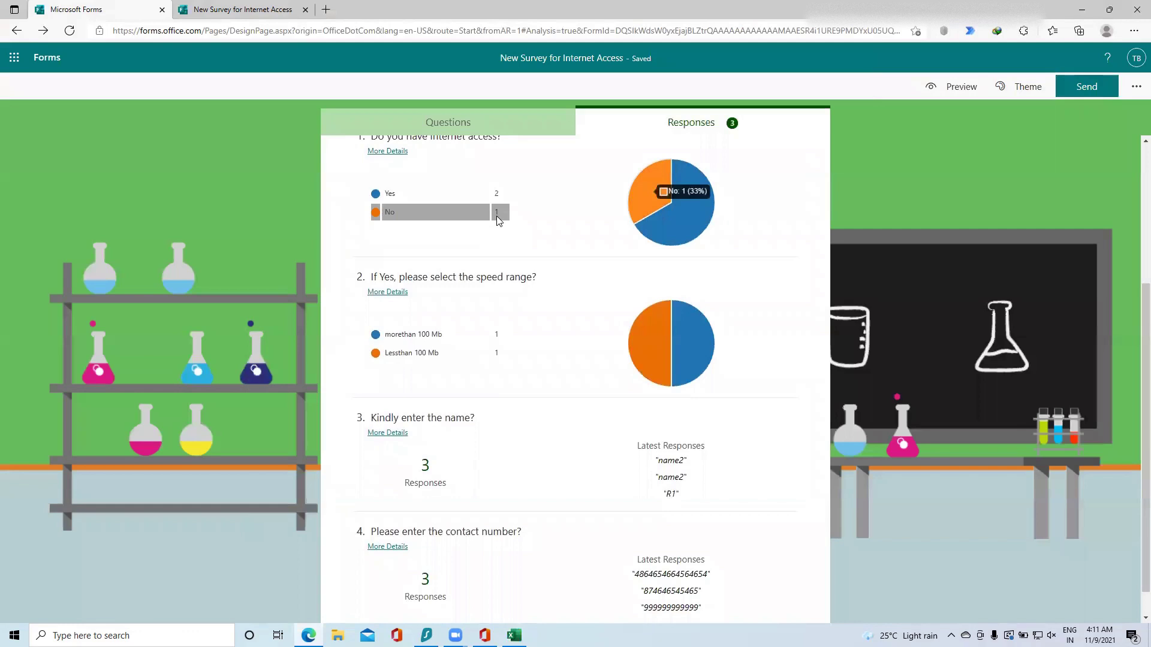
scroll(496, 217, "down", 1)
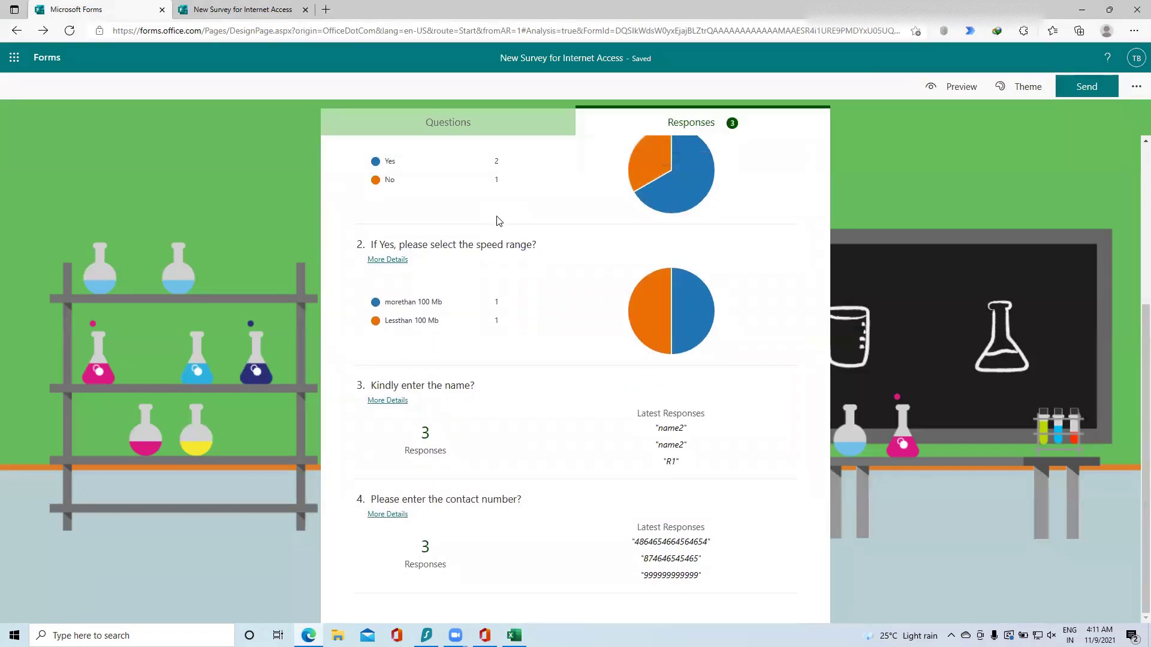